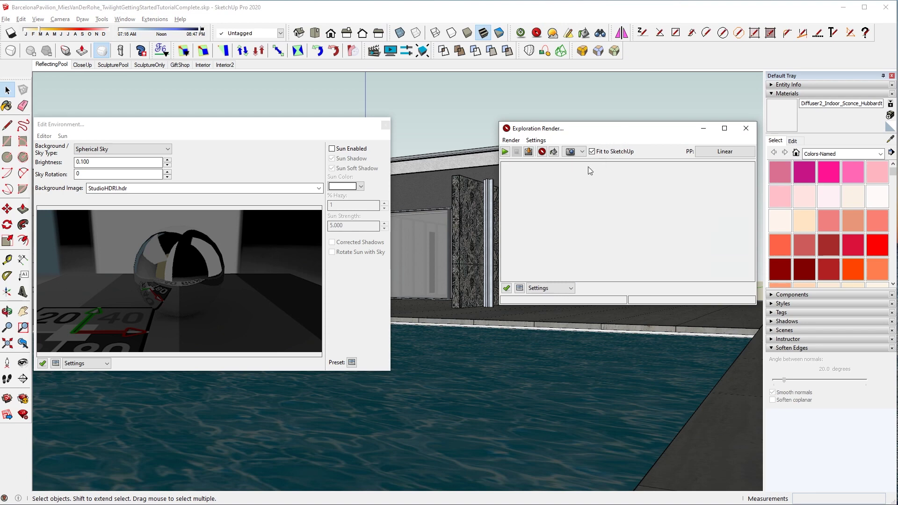
Step: Run an exploration render of the pavilion and set the Spherical Sky environment's brightness to 1
{"action": "left_click", "coordinate": [542, 152]}
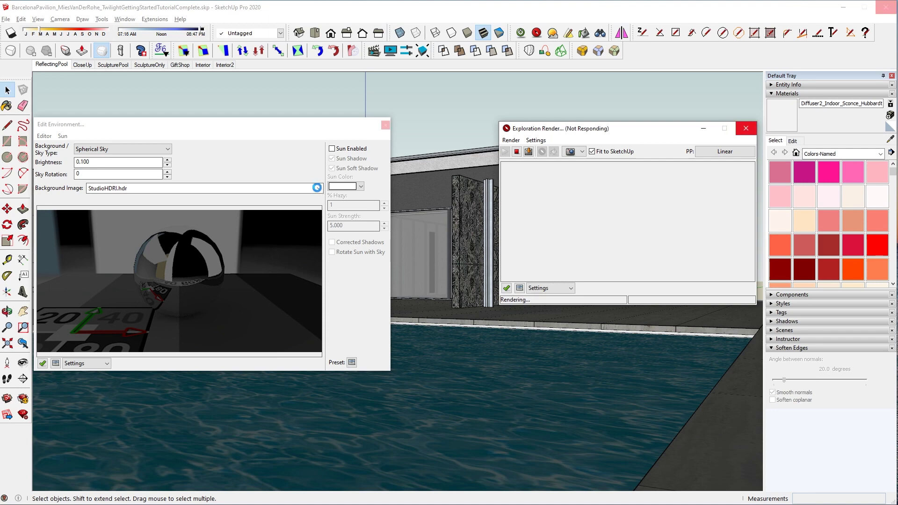
{"action": "left_click", "coordinate": [145, 150]}
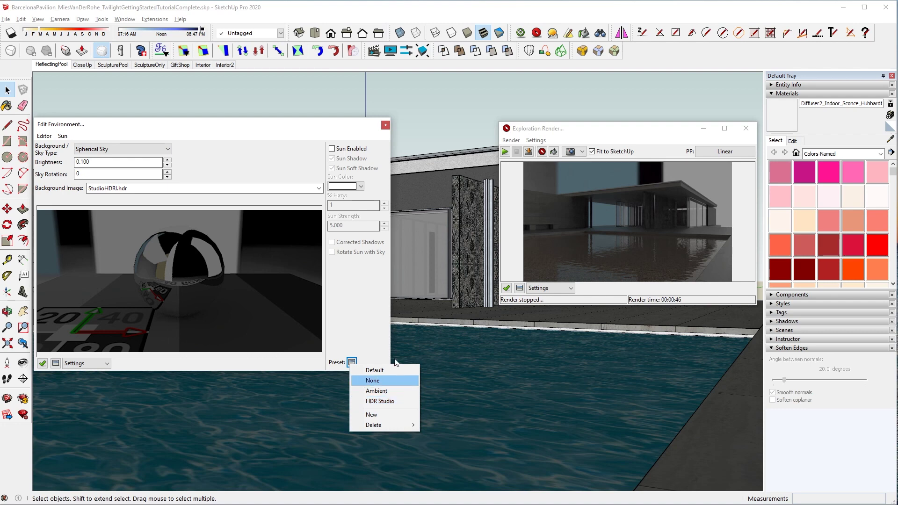
{"action": "left_click", "coordinate": [284, 139]}
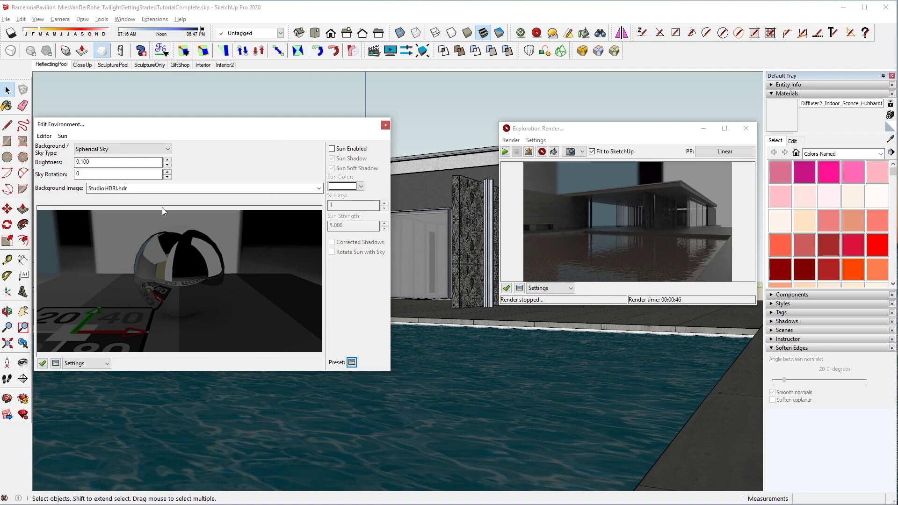
{"action": "double_click", "coordinate": [150, 164]}
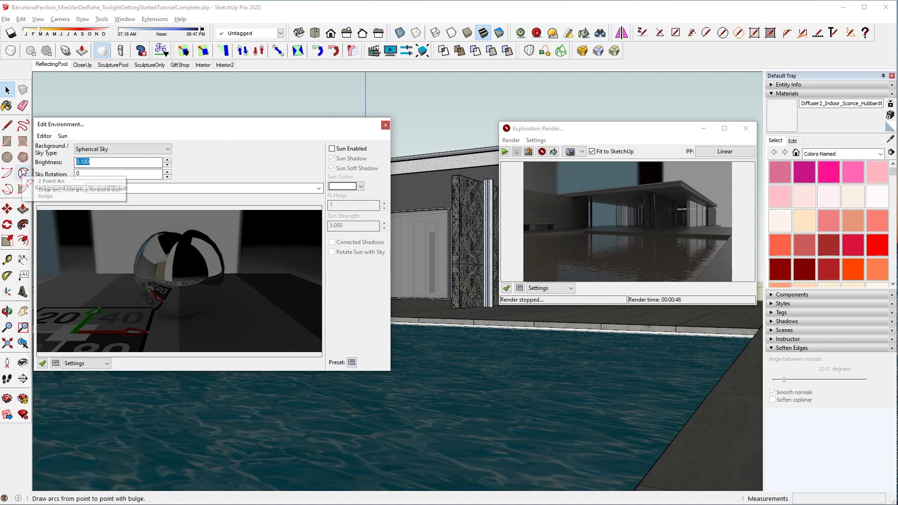
{"action": "type", "text": "1"}
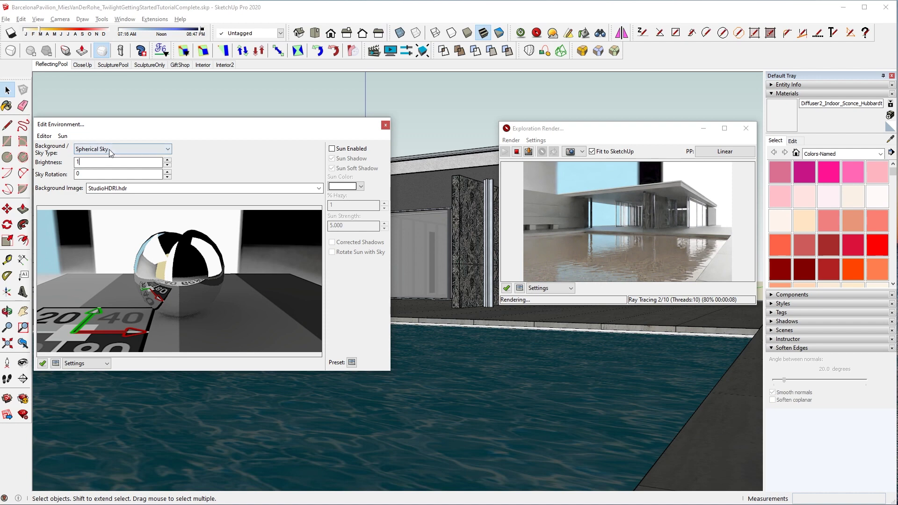
Step: Set the sky type to Sky Color with a light cyan background color and start the exploration render again
{"action": "left_click", "coordinate": [94, 150]}
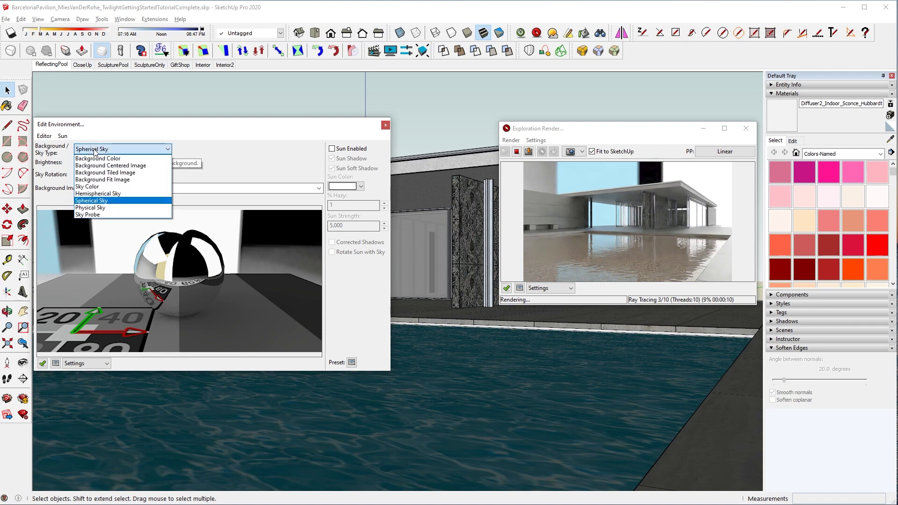
{"action": "left_click", "coordinate": [94, 186]}
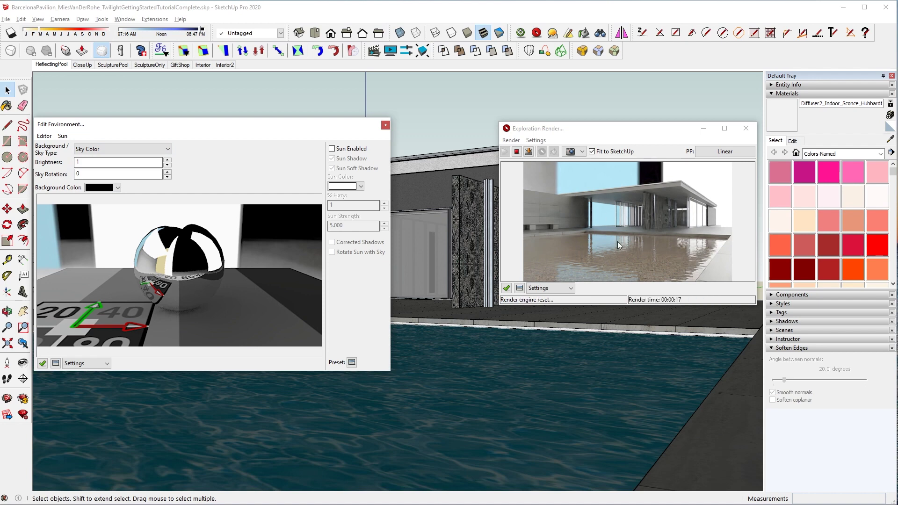
{"action": "left_click", "coordinate": [118, 188]}
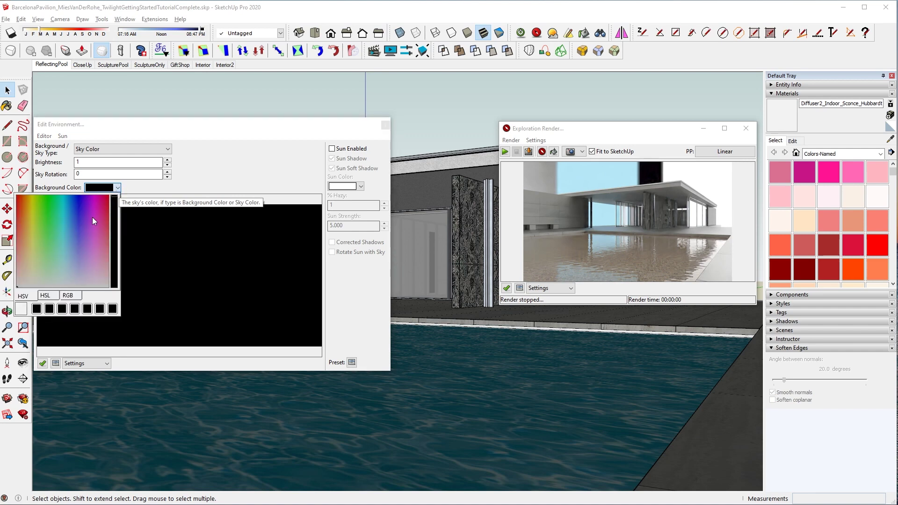
{"action": "left_click", "coordinate": [65, 248]}
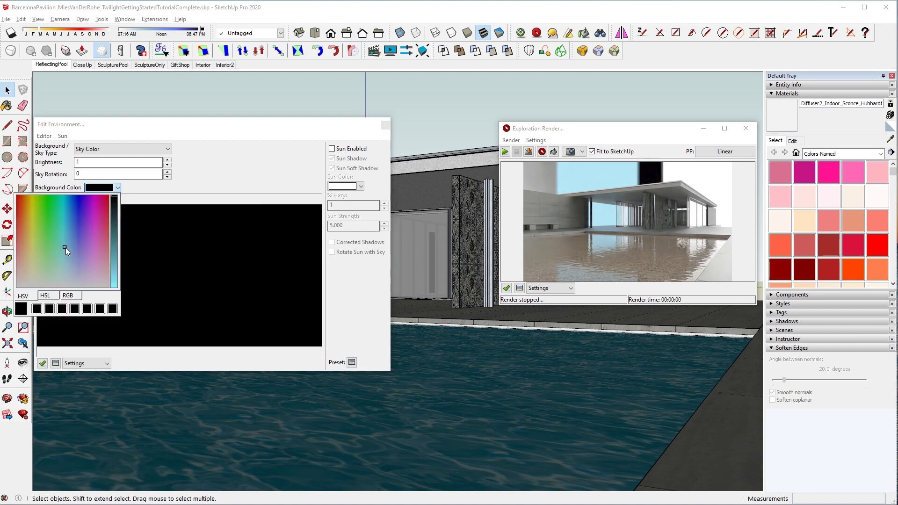
{"action": "left_click", "coordinate": [114, 281]}
{"action": "left_click", "coordinate": [272, 173]}
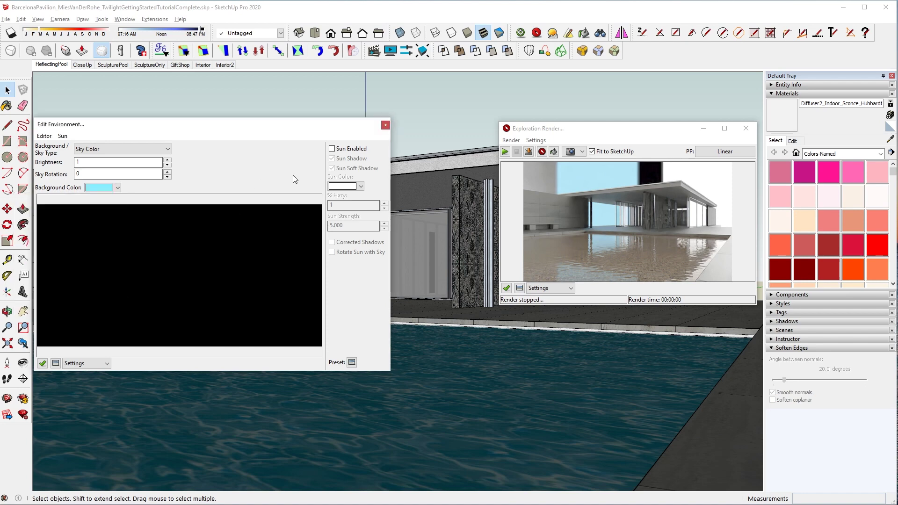
{"action": "left_click", "coordinate": [505, 151]}
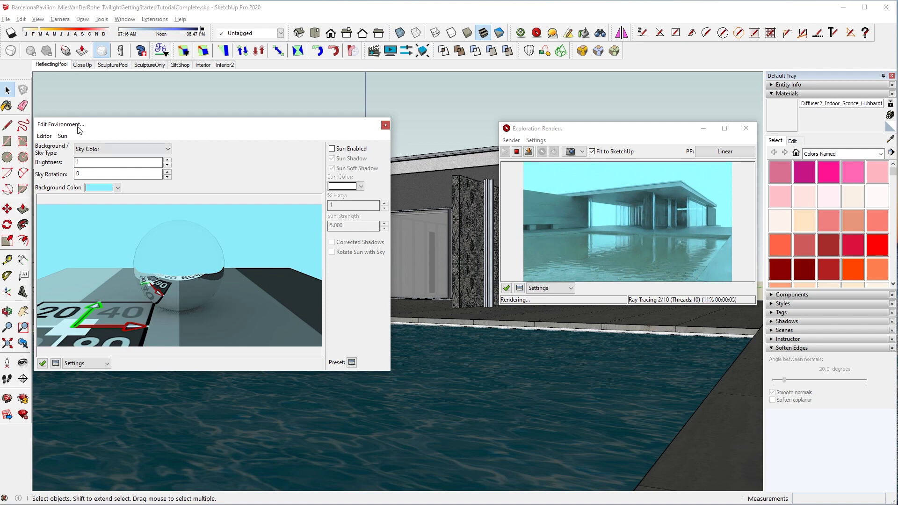
Step: Try the Background Color sky type and switch the environment to Background Centered Image
{"action": "left_click", "coordinate": [100, 150]}
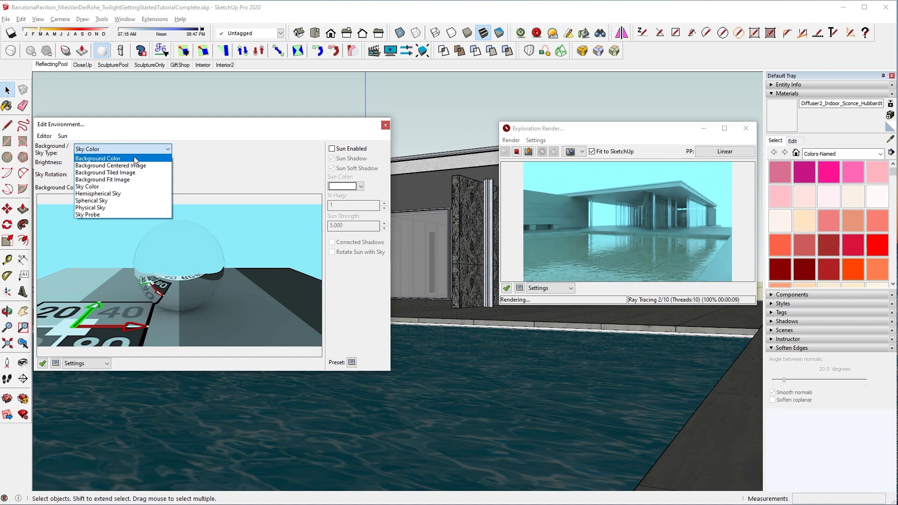
{"action": "left_click", "coordinate": [136, 159]}
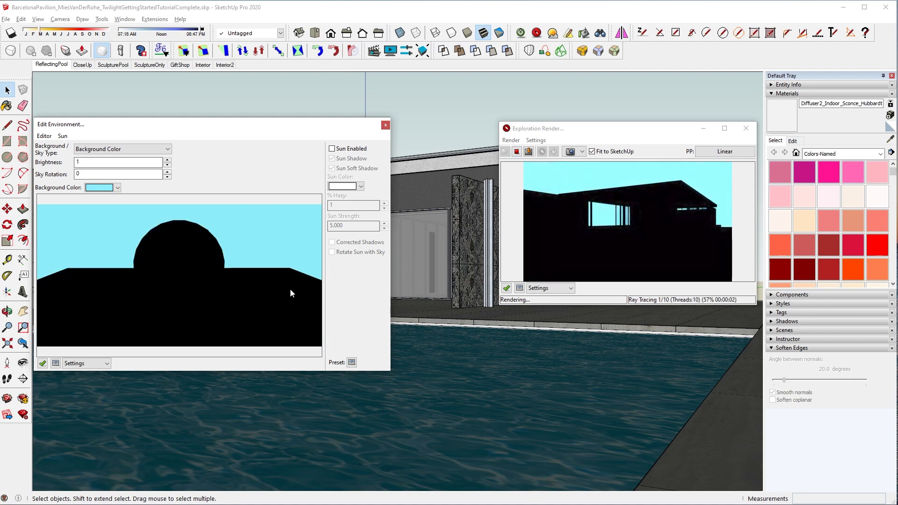
{"action": "left_click", "coordinate": [125, 149]}
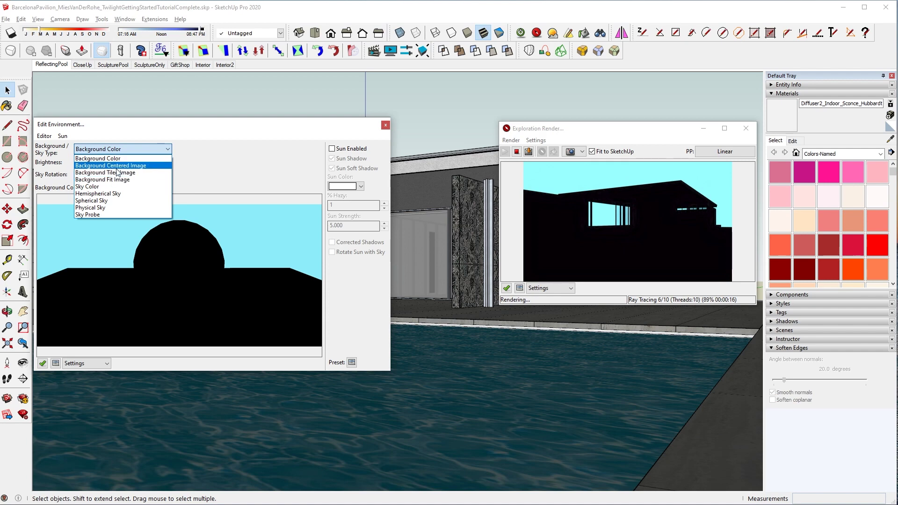
{"action": "left_click", "coordinate": [116, 167]}
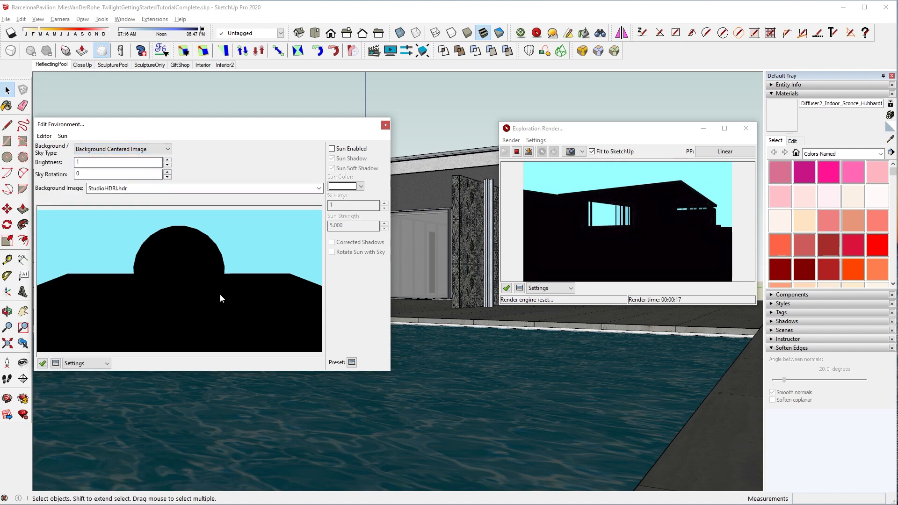
Step: Copy the path of HiresSky_Treeline_Shoreline.jpg from the treeline search results and use it as the environment's background image
{"action": "left_click", "coordinate": [317, 189]}
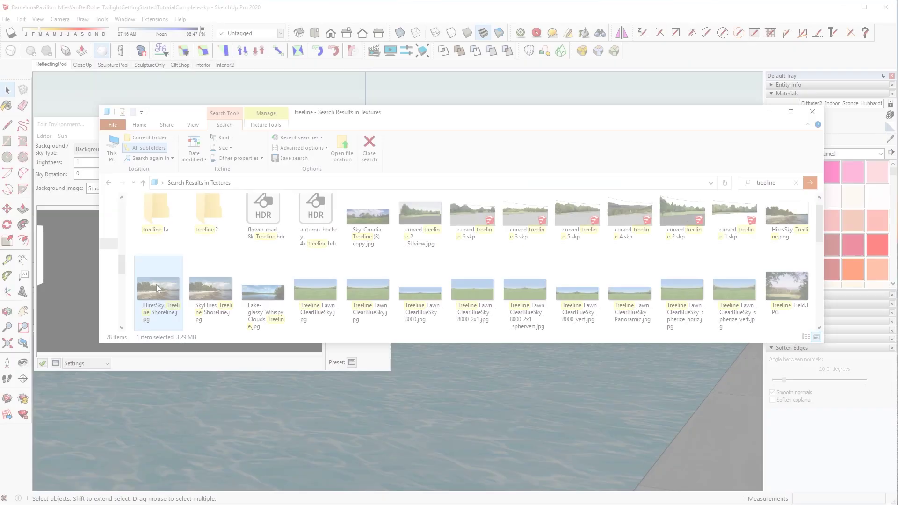
{"action": "left_click", "coordinate": [158, 293]}
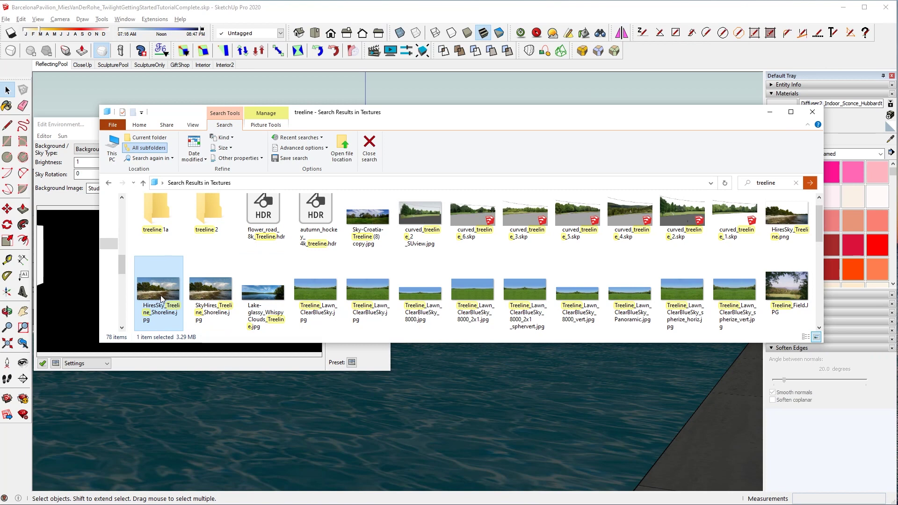
{"action": "right_click", "coordinate": [161, 297]}
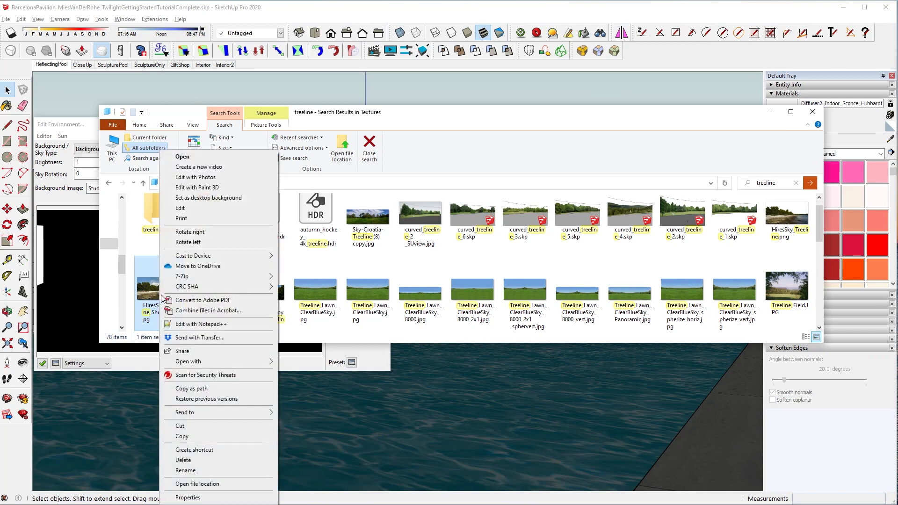
{"action": "left_click", "coordinate": [192, 389]}
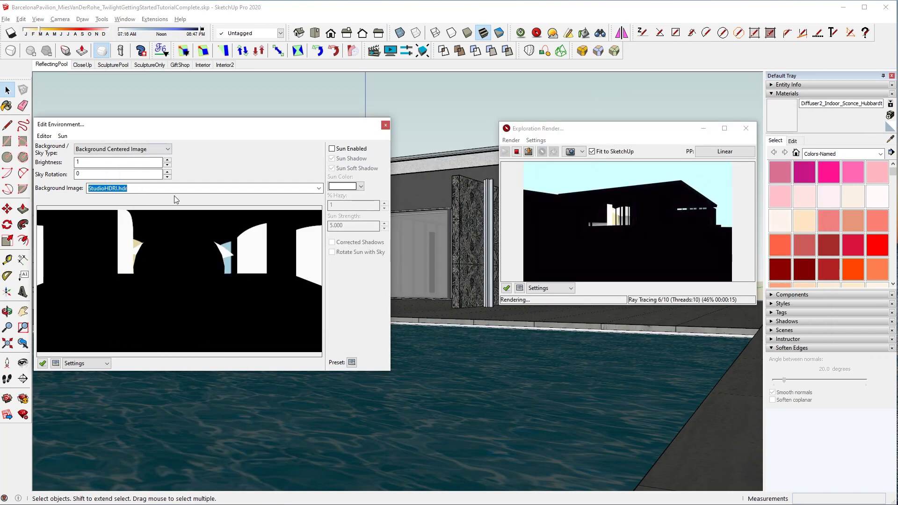
{"action": "left_click", "coordinate": [319, 188]}
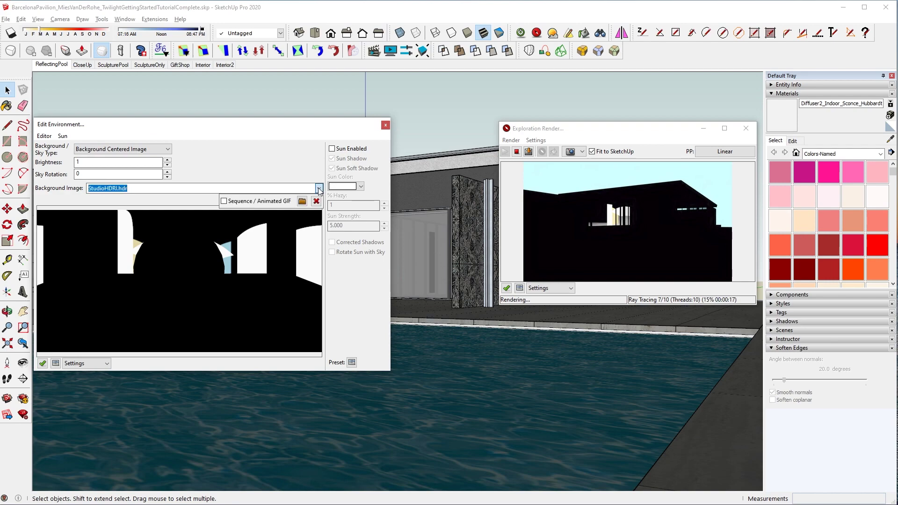
{"action": "type", "text": "E:\\Documents\\Architecture\\Textures\\HiRes\\HiresSky_Treeline_Shoreline.jpg"}
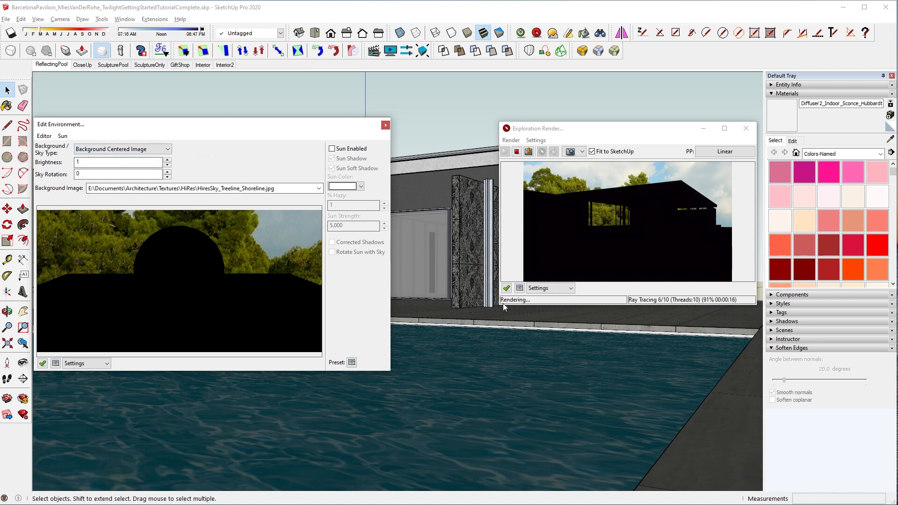
Step: Look at the size and view-proportion options in the Render window and close it
{"action": "left_click", "coordinate": [524, 31]}
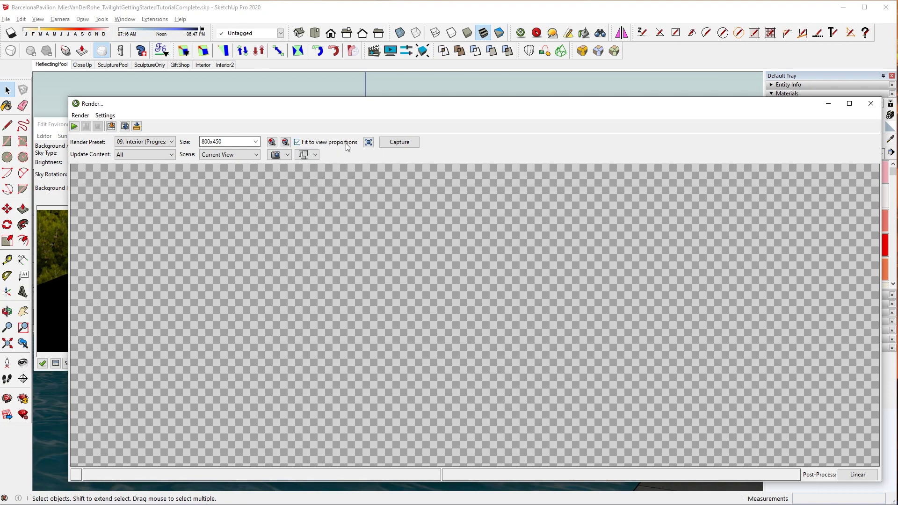
{"action": "left_click", "coordinate": [871, 103]}
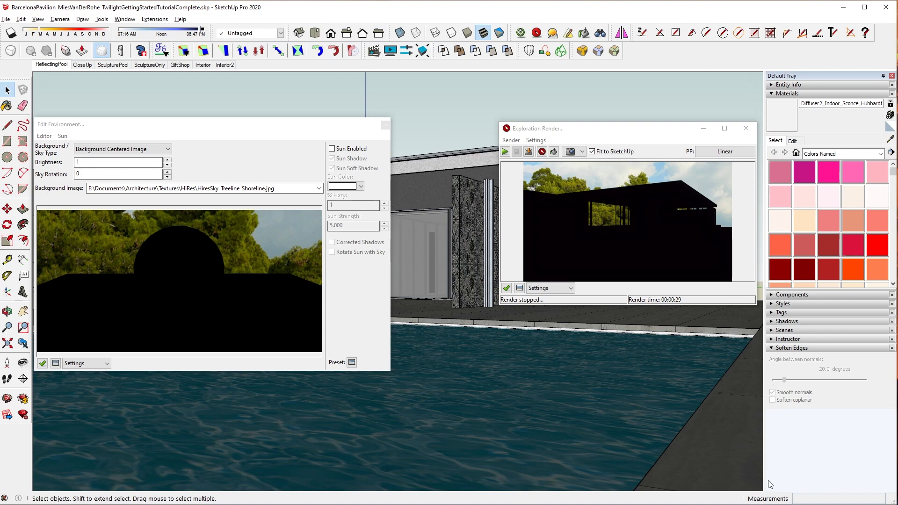
Step: Turn off Fit to SketchUp, enlarge the Exploration Render window and restart its render from scratch
{"action": "left_click", "coordinate": [592, 152]}
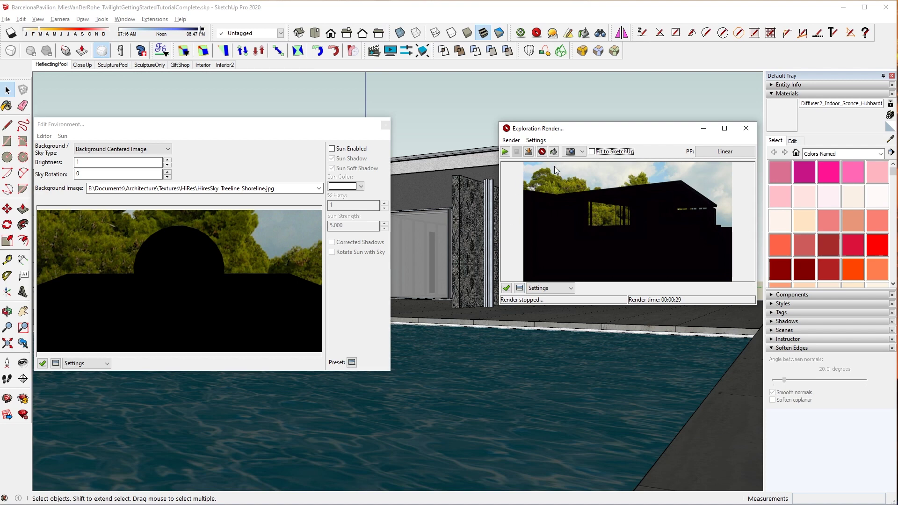
{"action": "left_click_drag", "start_coordinate": [498, 122], "coordinate": [423, 98]}
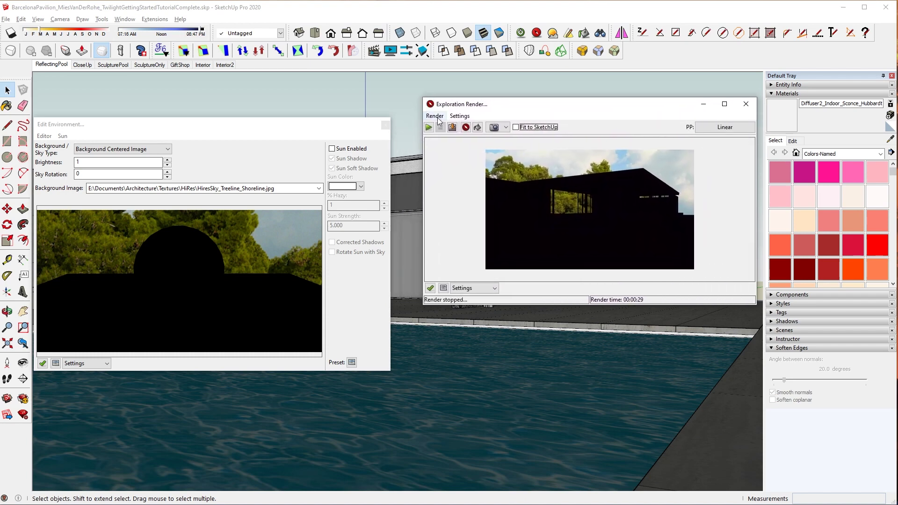
{"action": "left_click", "coordinate": [477, 127]}
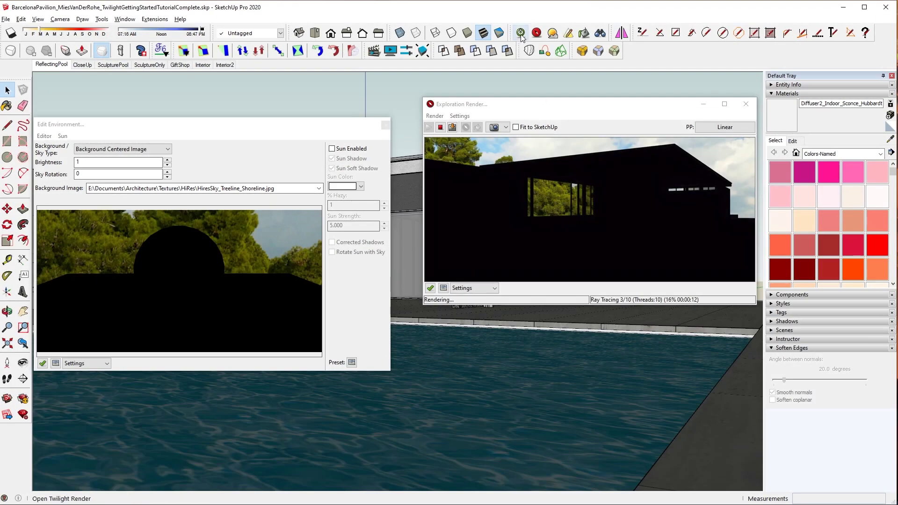
Step: Start a full render of the current view at 400x400 with Fit to view proportions off
{"action": "left_click", "coordinate": [521, 33]}
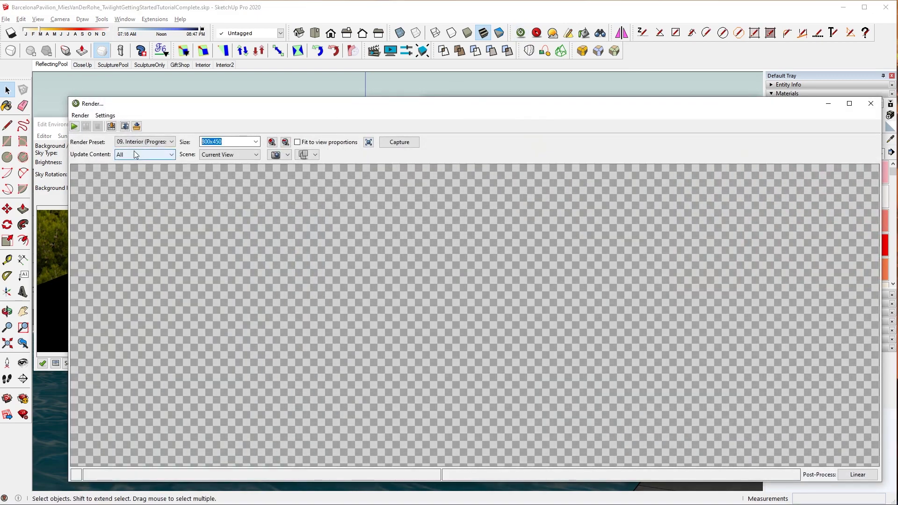
{"action": "type", "text": "400x400"}
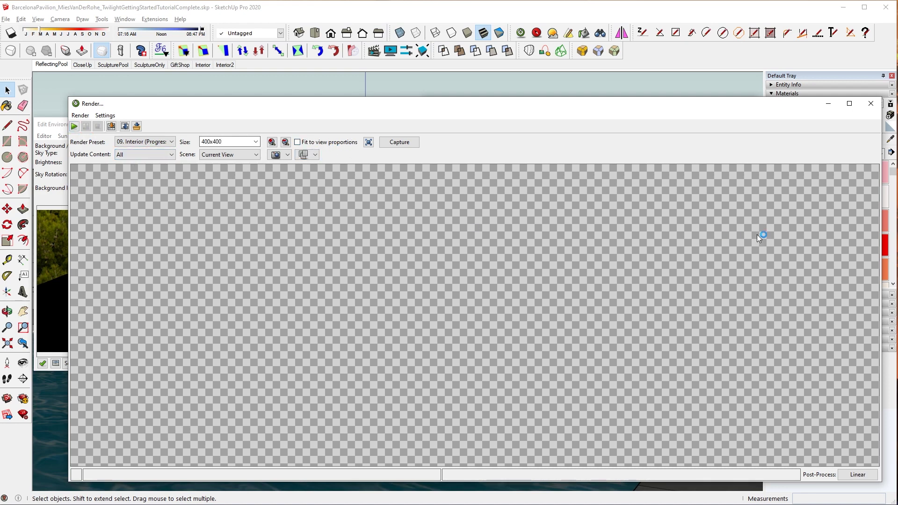
{"action": "left_click", "coordinate": [74, 126]}
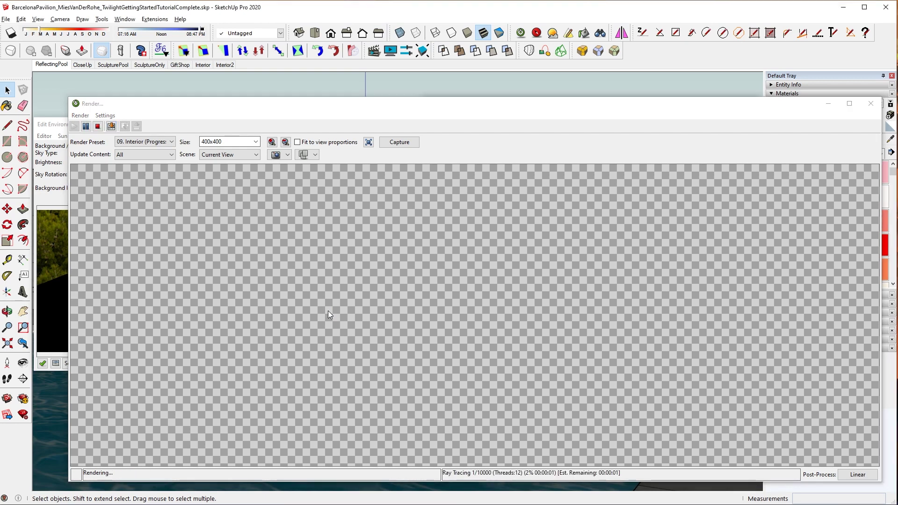
Step: Stop the exploration render and bring the 400x400 render to the front in an enlarged window
{"action": "left_click", "coordinate": [55, 124]}
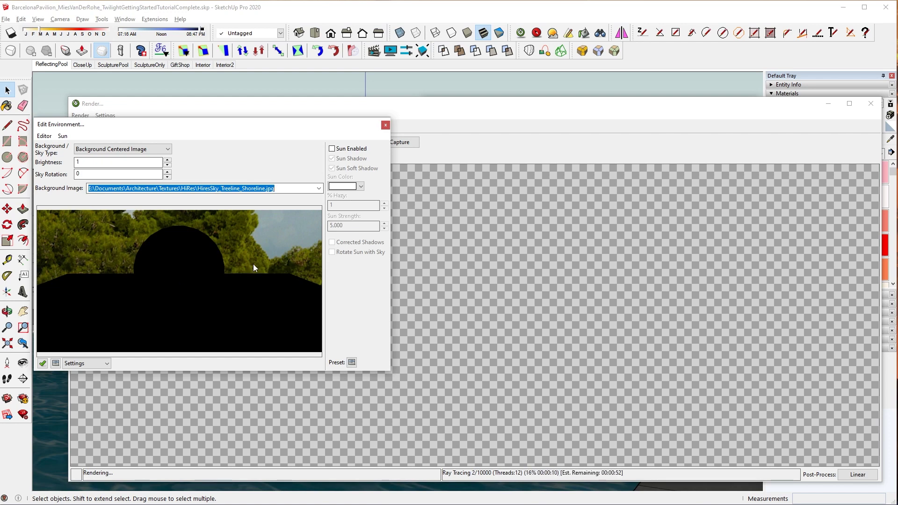
{"action": "left_click", "coordinate": [553, 115]}
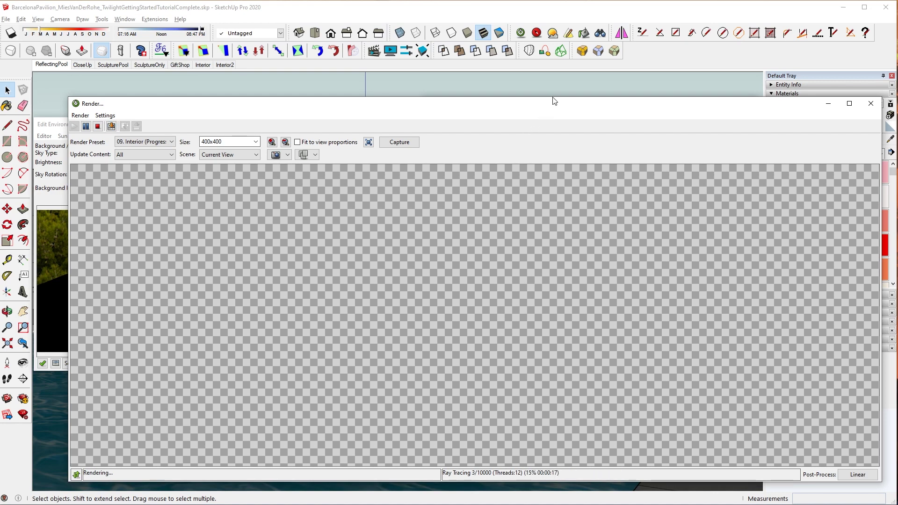
{"action": "left_click_drag", "start_coordinate": [552, 205], "coordinate": [552, 203]}
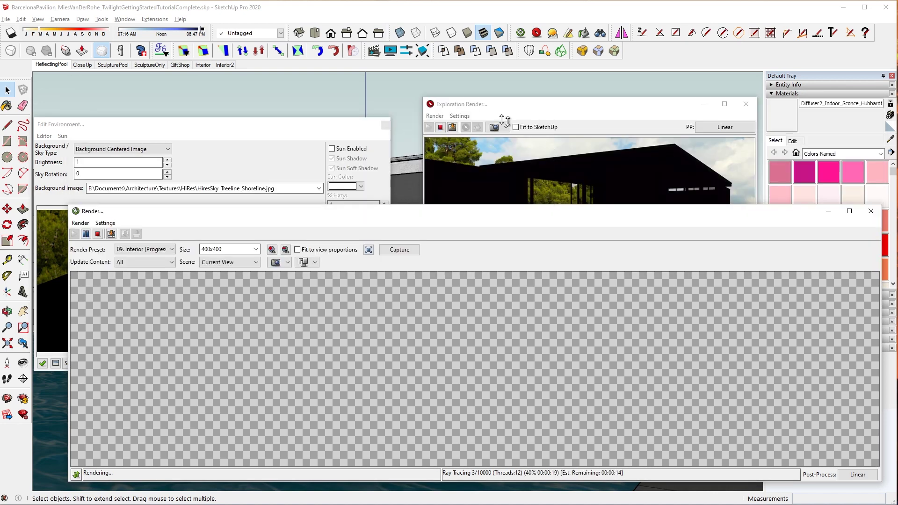
{"action": "left_click", "coordinate": [441, 130]}
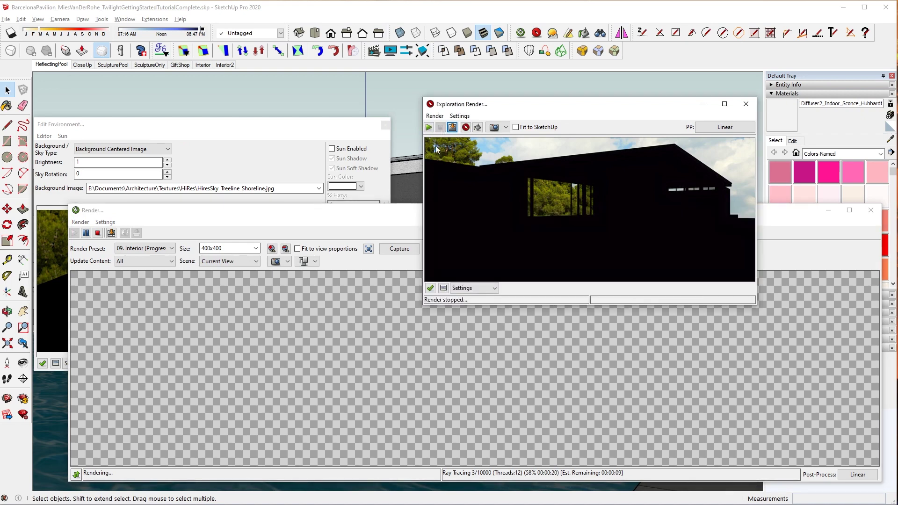
{"action": "left_click", "coordinate": [399, 213]}
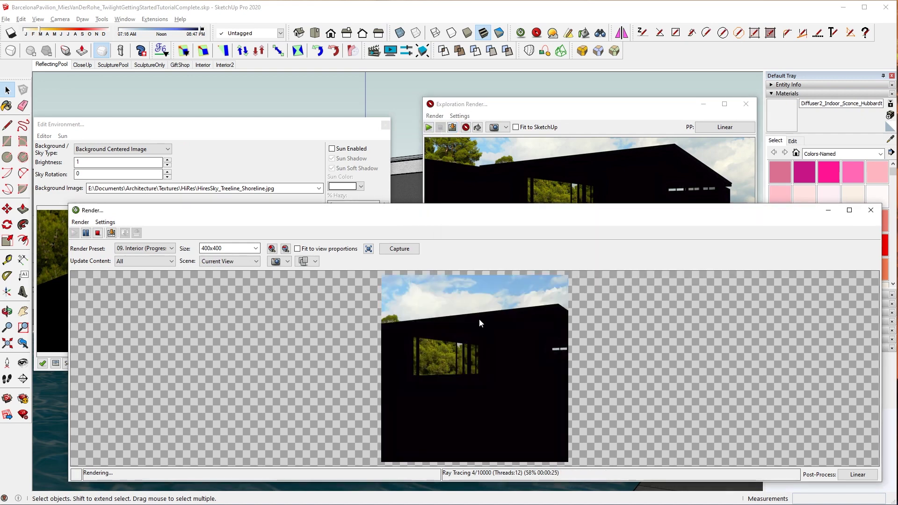
{"action": "left_click_drag", "start_coordinate": [461, 206], "coordinate": [487, 112]}
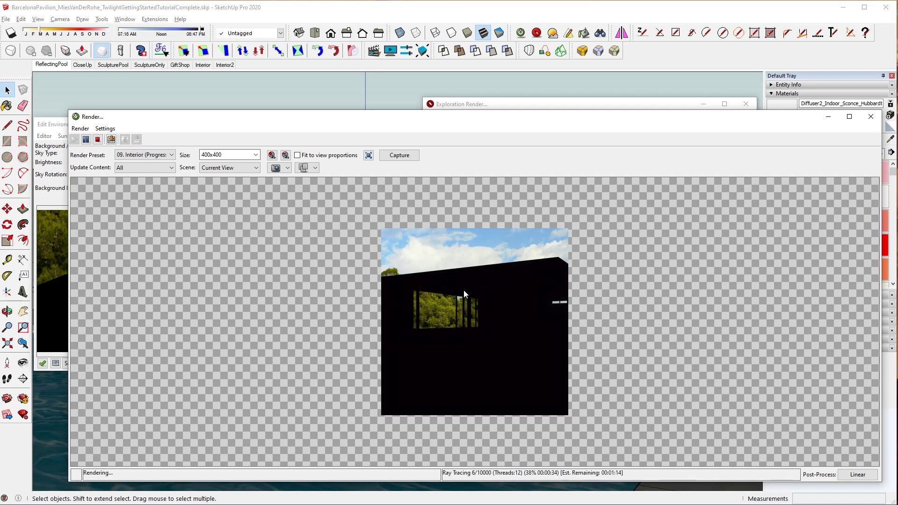
Step: Open HiresSky_Treeline_Shoreline.jpg from the Textures search results and compare it with the background in the running 400x400 render
{"action": "left_click_drag", "start_coordinate": [515, 115], "coordinate": [515, 207]}
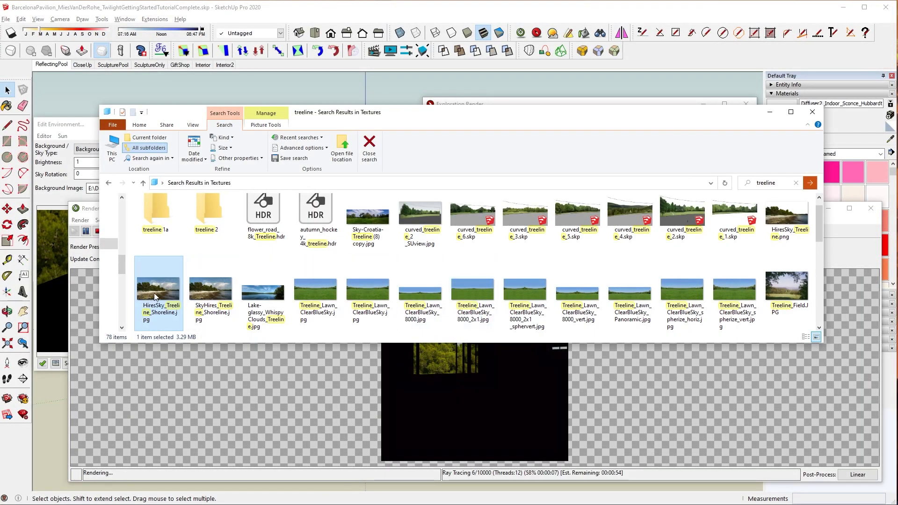
{"action": "double_click", "coordinate": [155, 293]}
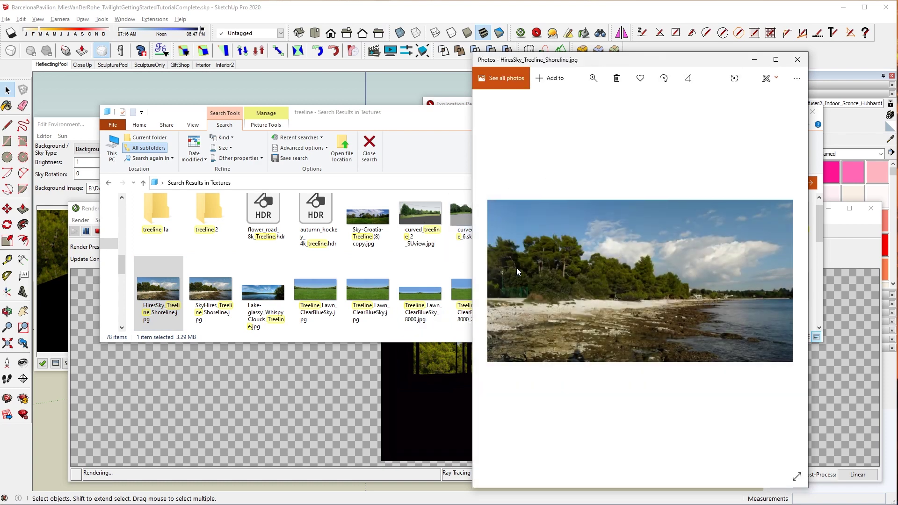
{"action": "left_click", "coordinate": [426, 426]}
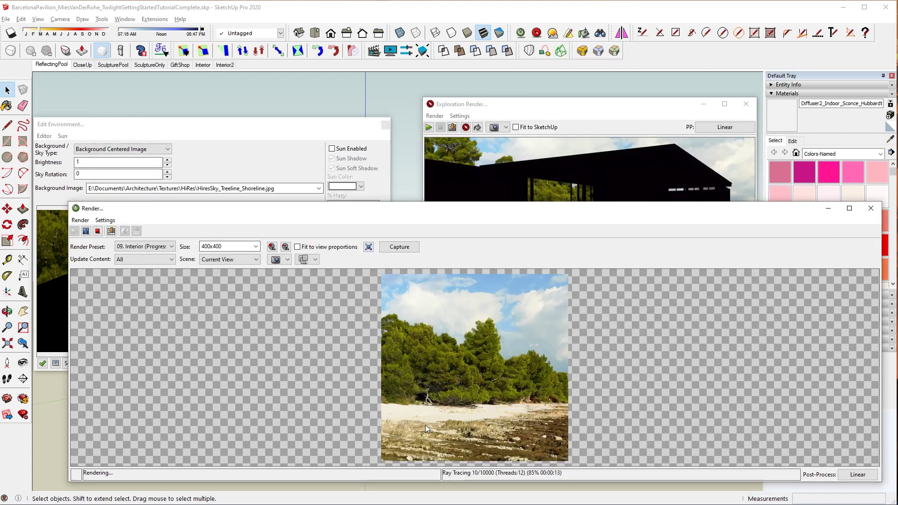
{"action": "key", "text": "alt+Tab"}
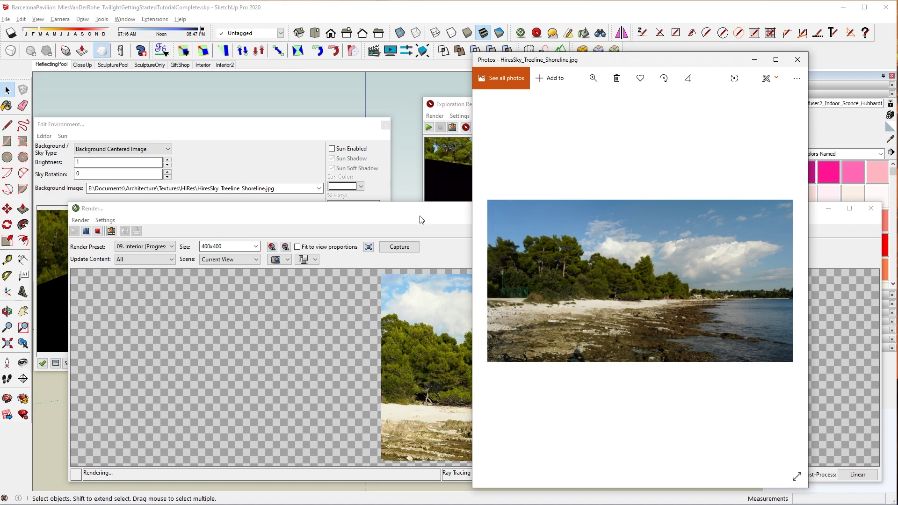
Step: Change the background type to Background Fit Image and restart the 400x400 render without saving the previous one
{"action": "left_click", "coordinate": [149, 149]}
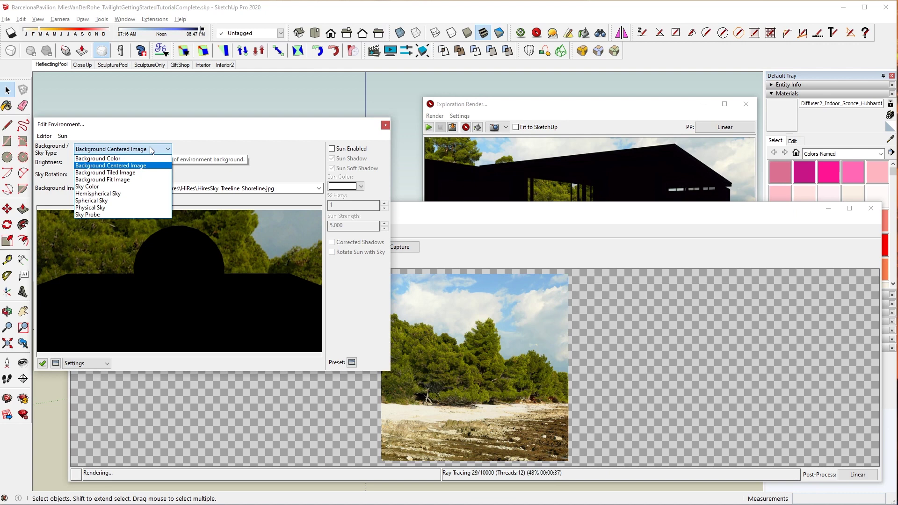
{"action": "left_click", "coordinate": [122, 183]}
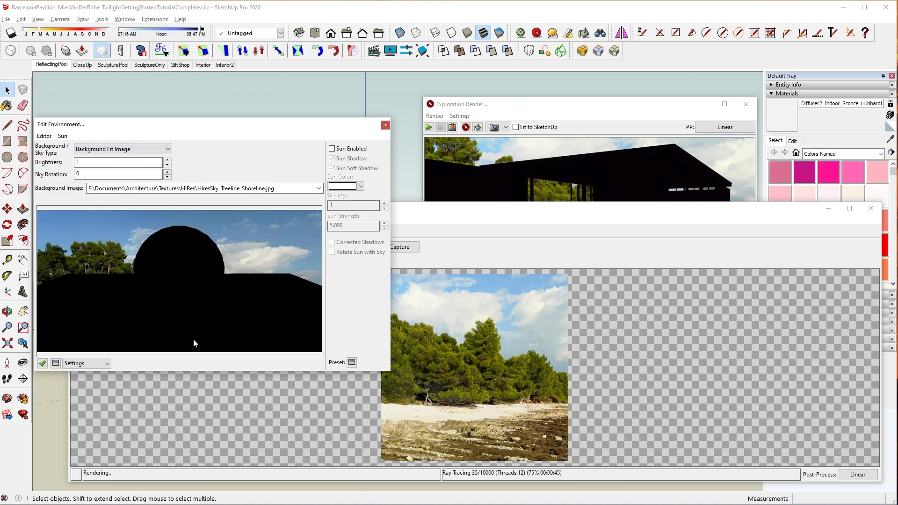
{"action": "left_click", "coordinate": [533, 352]}
{"action": "left_click", "coordinate": [98, 231]}
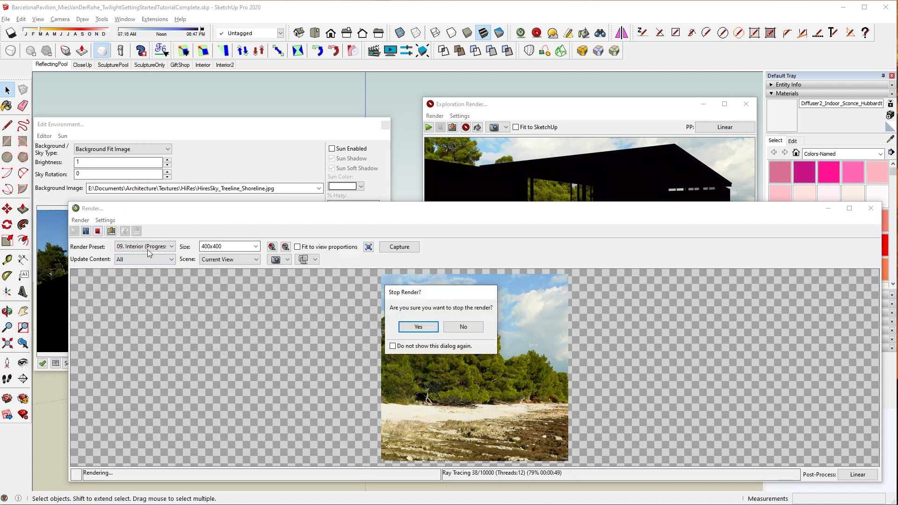
{"action": "left_click", "coordinate": [406, 327]}
{"action": "left_click", "coordinate": [74, 231]}
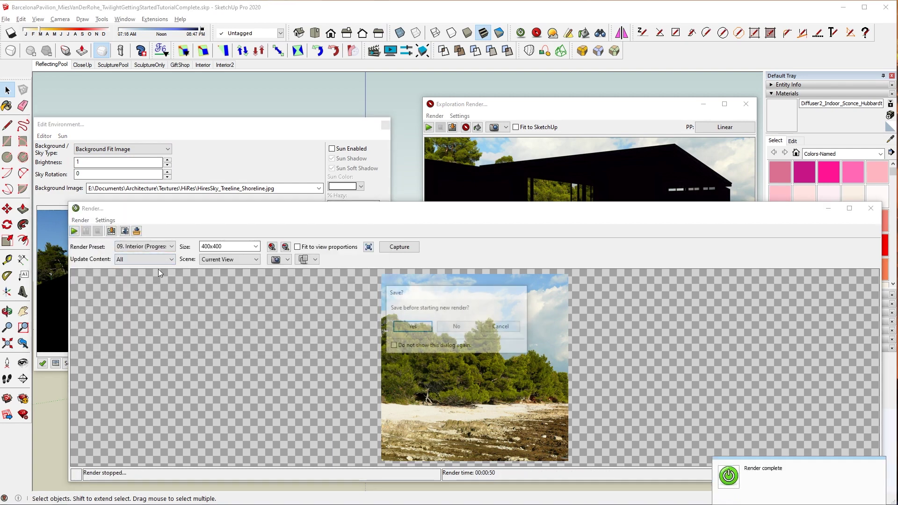
{"action": "left_click", "coordinate": [457, 330]}
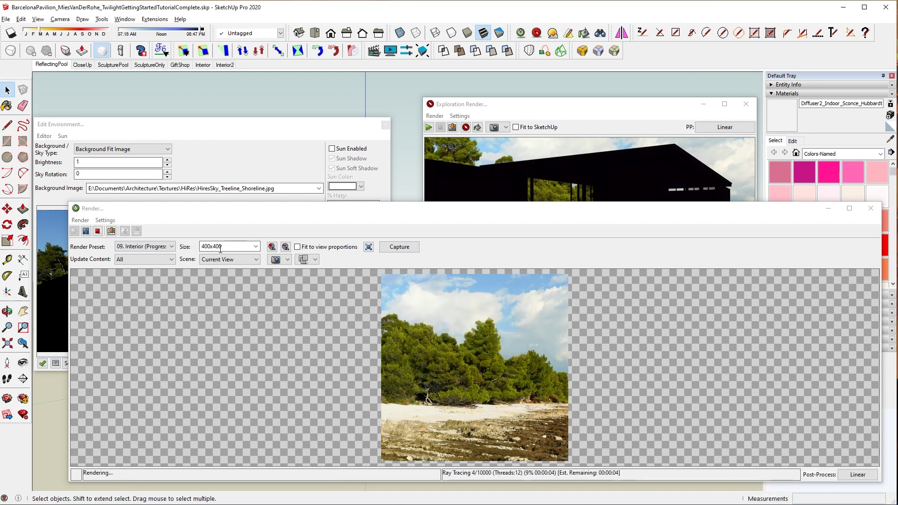
Step: Stop the 400x400 render and compare its proportions with the original treeline photo
{"action": "left_click_drag", "start_coordinate": [220, 246], "coordinate": [201, 246]}
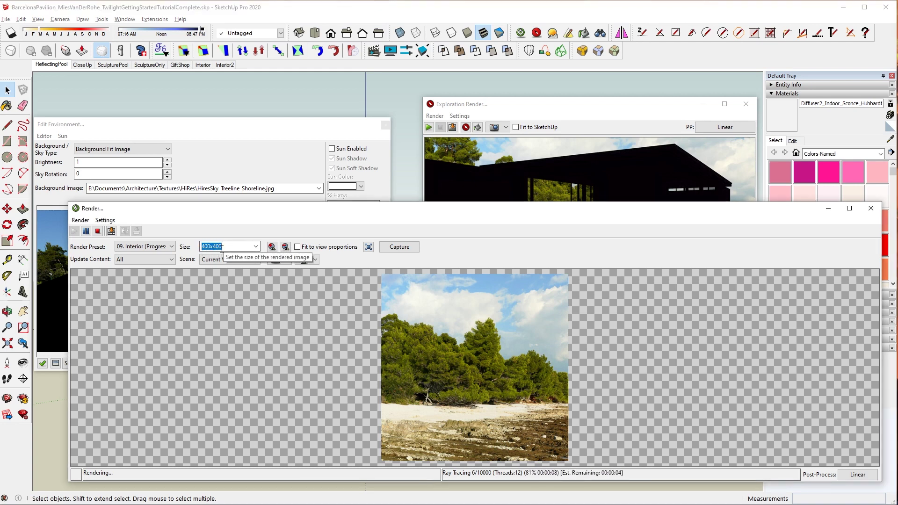
{"action": "left_click", "coordinate": [437, 372]}
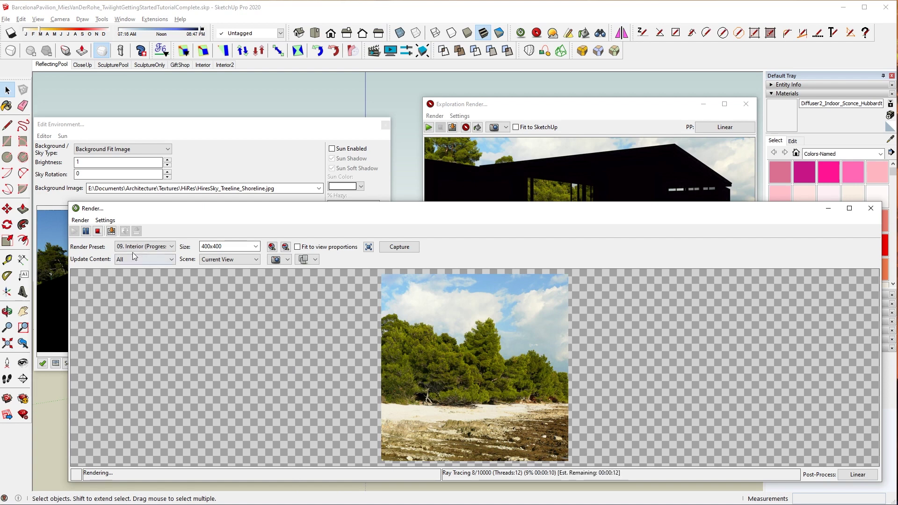
{"action": "left_click", "coordinate": [97, 231]}
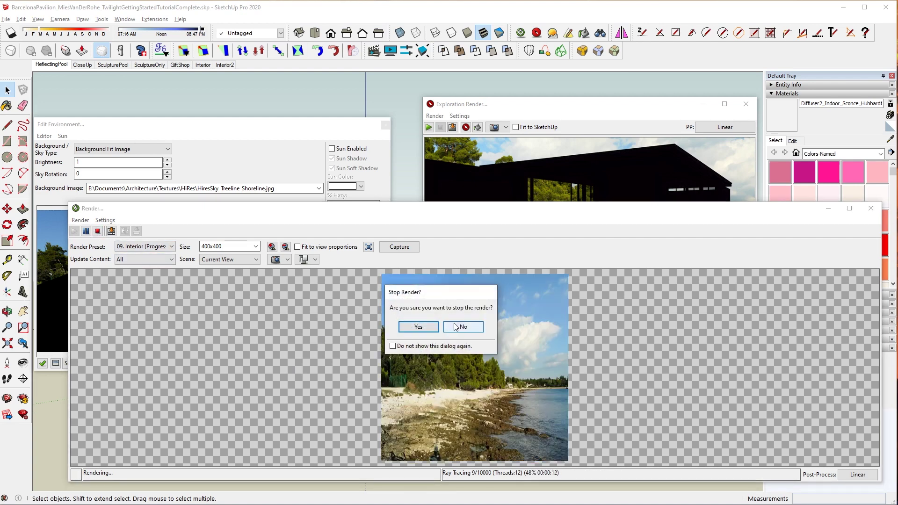
{"action": "left_click", "coordinate": [423, 327]}
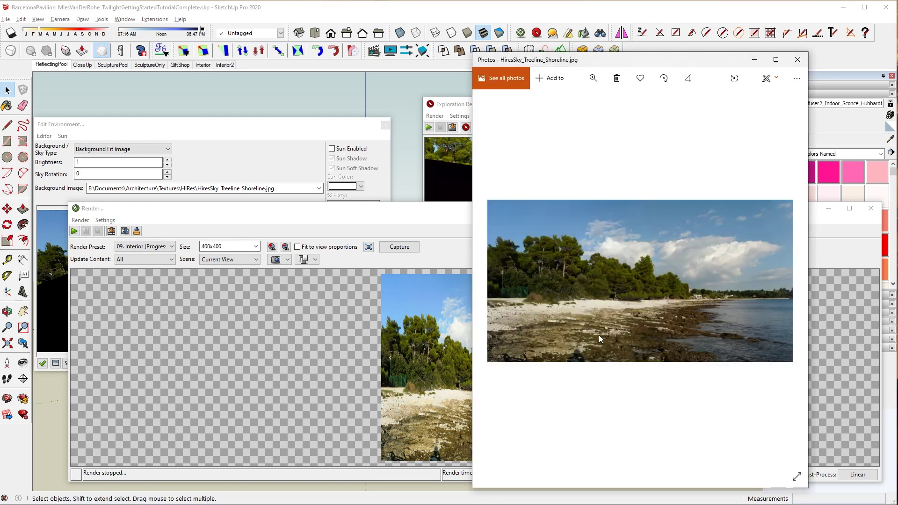
{"action": "left_click", "coordinate": [405, 379]}
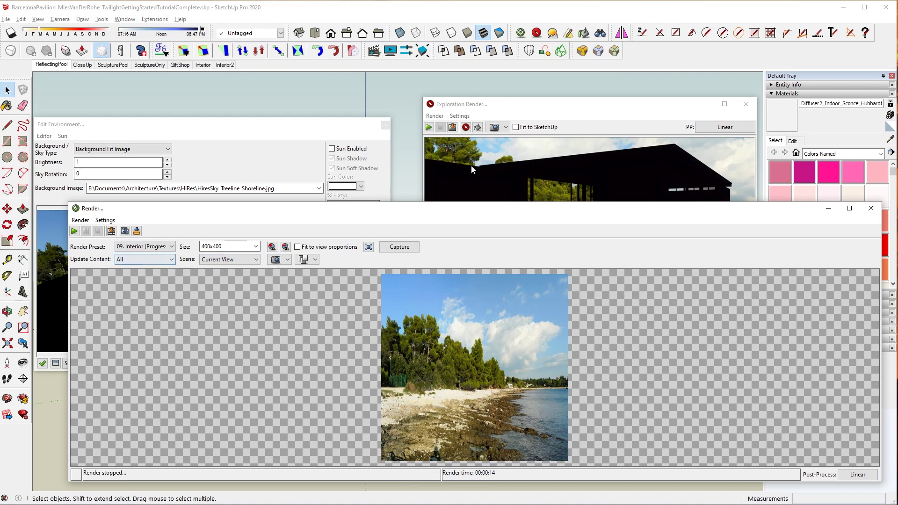
{"action": "double_click", "coordinate": [235, 246]}
{"action": "left_click", "coordinate": [480, 376]}
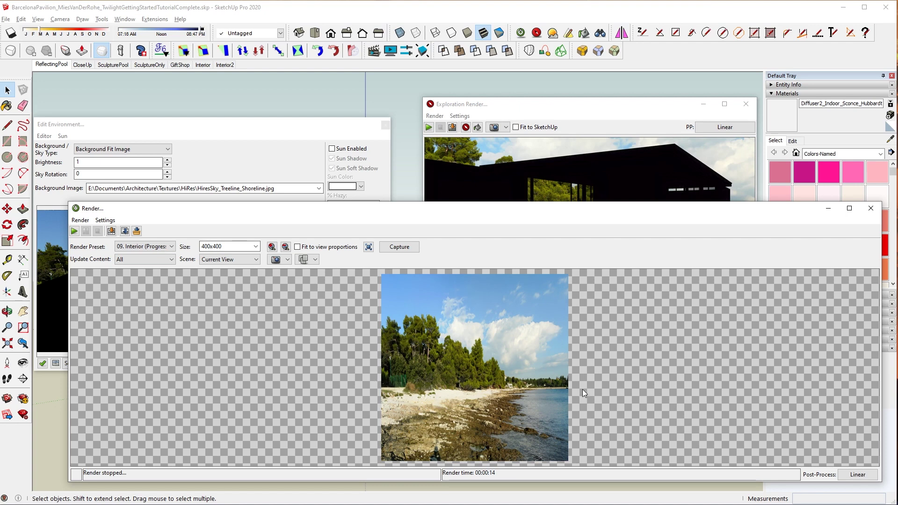
Step: Look up the treeline photo's pixel dimensions, enter 3773x2002 as the render size and scale it down proportionally to 943x500
{"action": "key", "text": "alt+Tab"}
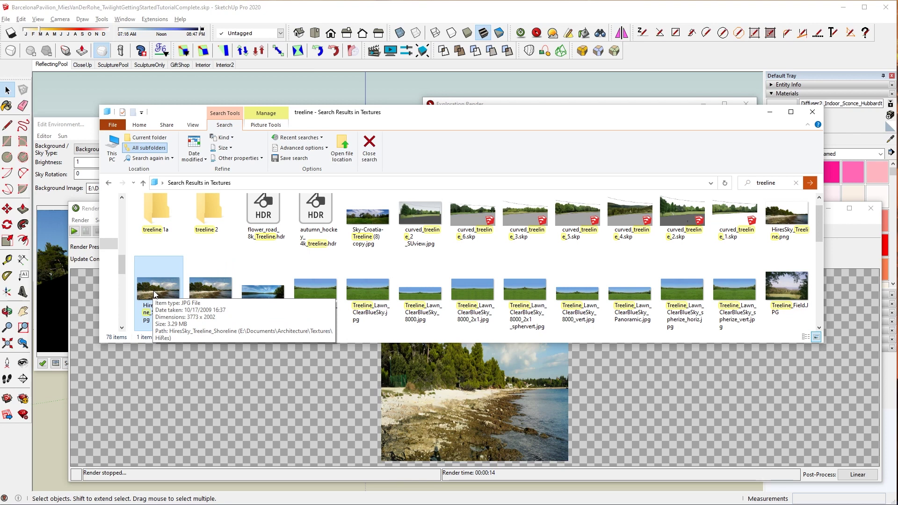
{"action": "left_click_drag", "start_coordinate": [155, 294], "coordinate": [94, 188]}
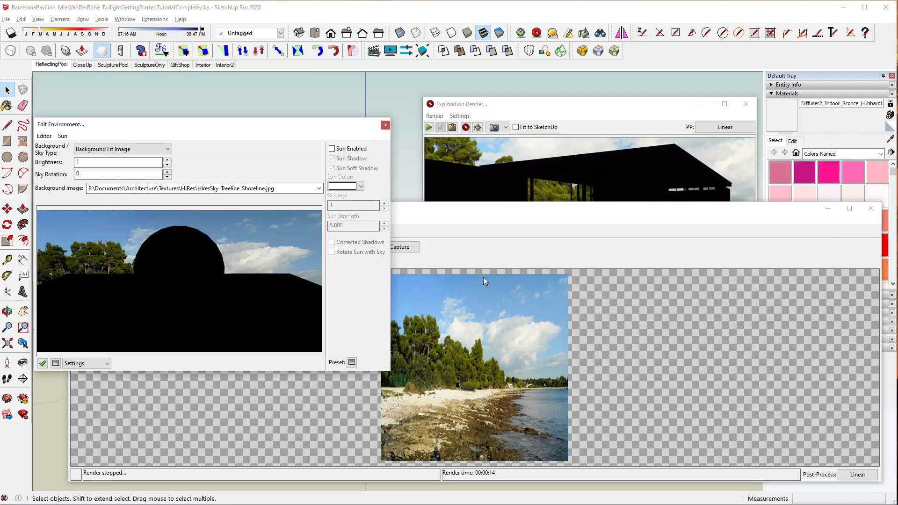
{"action": "left_click", "coordinate": [485, 322]}
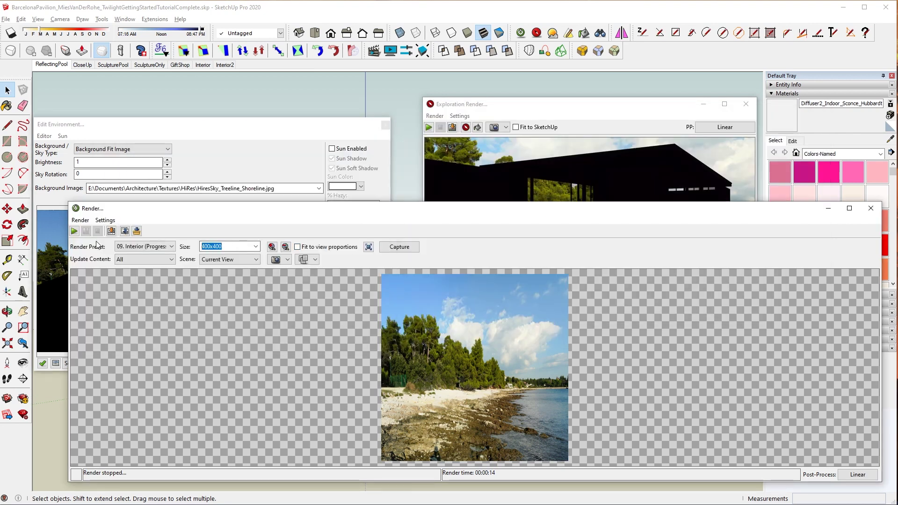
{"action": "type", "text": "377"}
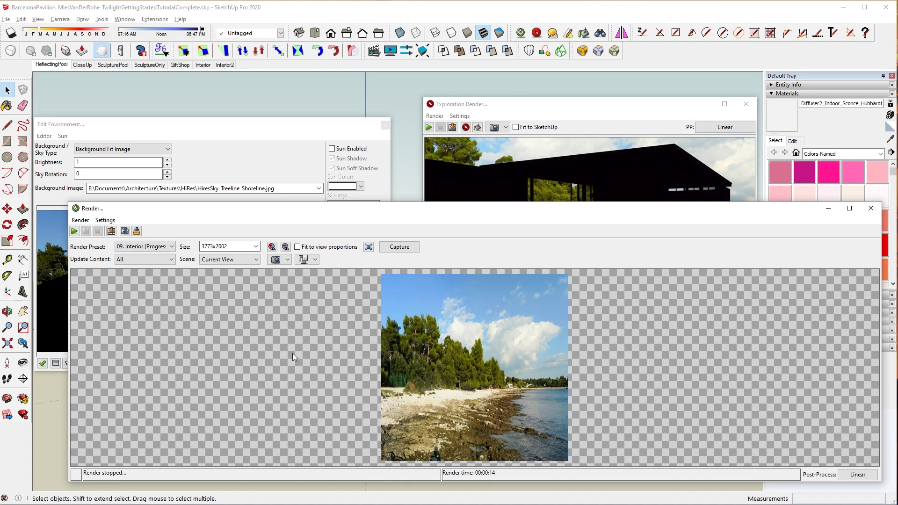
{"action": "left_click", "coordinate": [285, 247]}
{"action": "left_click", "coordinate": [228, 244]}
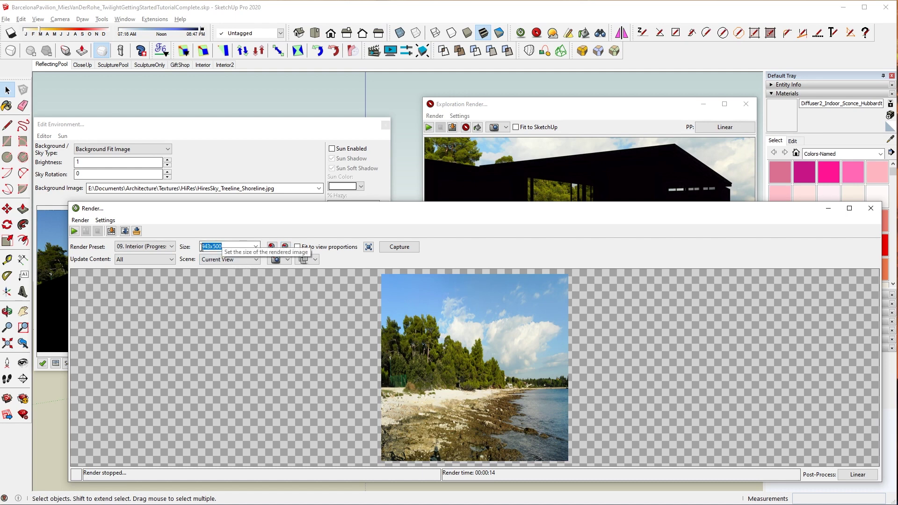
Step: Render the current view at 943x500 without saving the previous render, restarting it and refreshing the displayed image
{"action": "left_click", "coordinate": [74, 231]}
{"action": "left_click", "coordinate": [447, 327]}
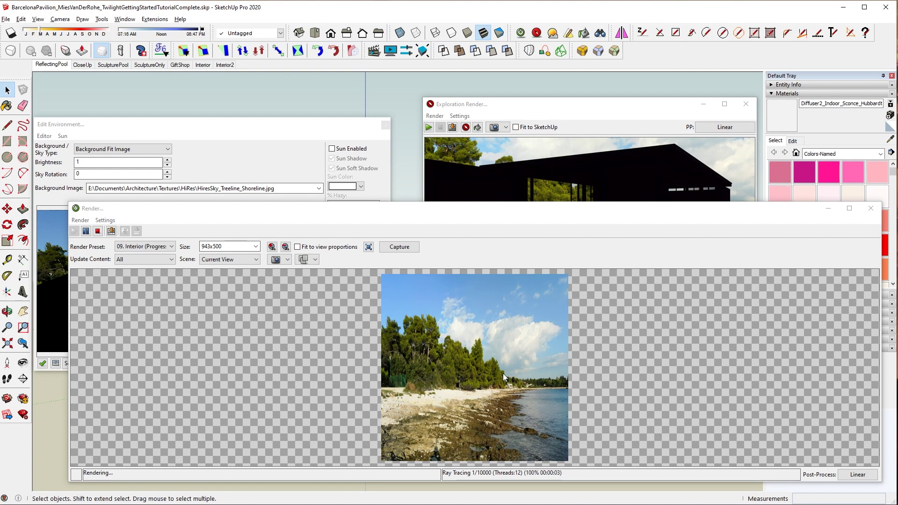
{"action": "right_click", "coordinate": [592, 371]}
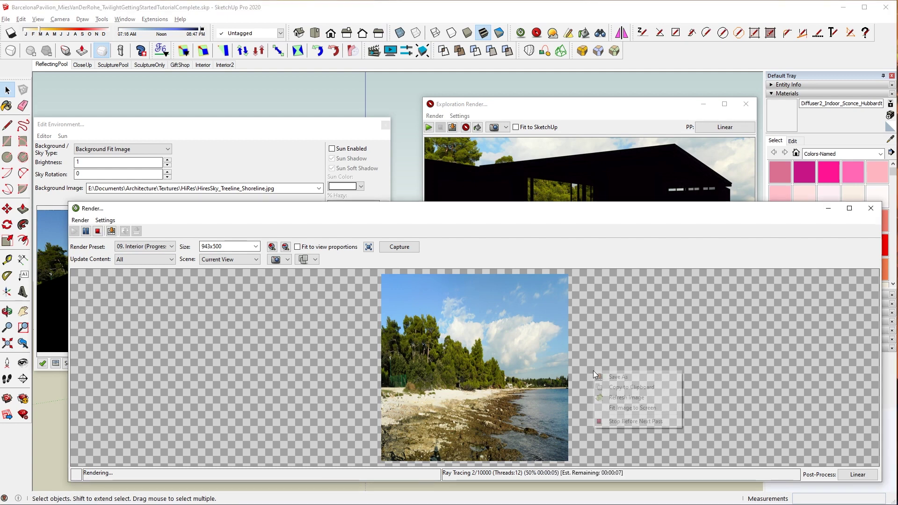
{"action": "left_click", "coordinate": [641, 399]}
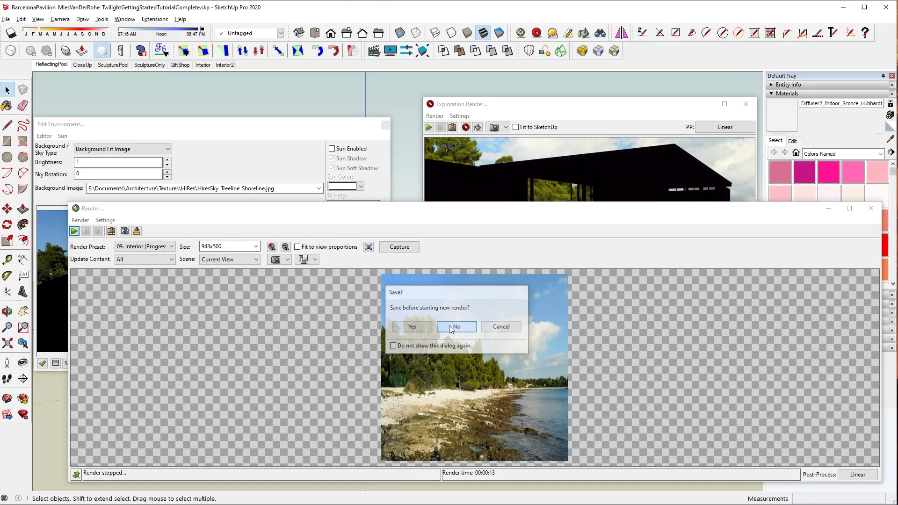
{"action": "left_click", "coordinate": [449, 326]}
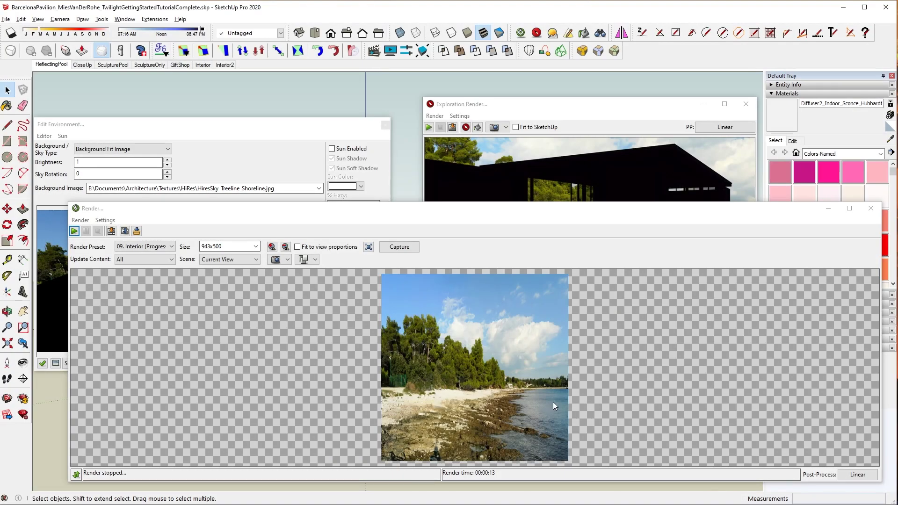
{"action": "right_click", "coordinate": [472, 389]}
{"action": "left_click", "coordinate": [417, 372]}
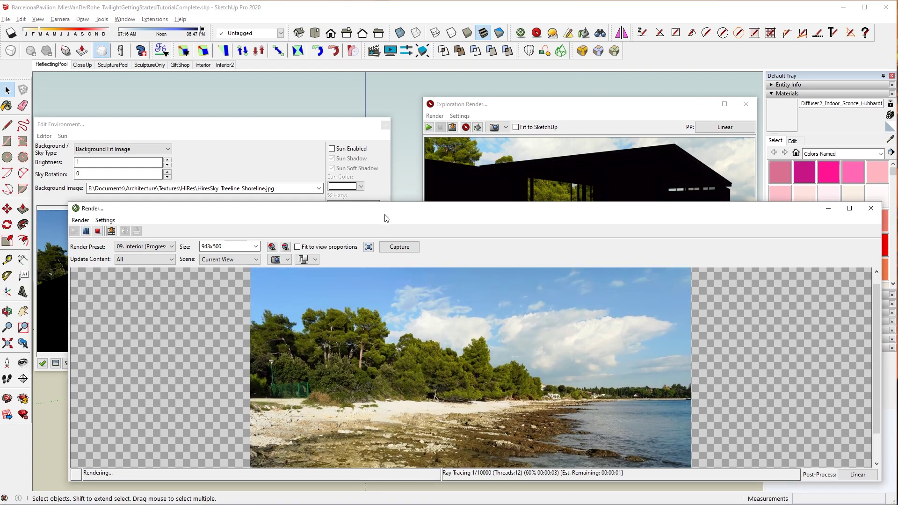
Step: Enlarge the Render window and compare the 943x500 result with the original treeline photo placed beside it
{"action": "left_click_drag", "start_coordinate": [403, 203], "coordinate": [415, 113]}
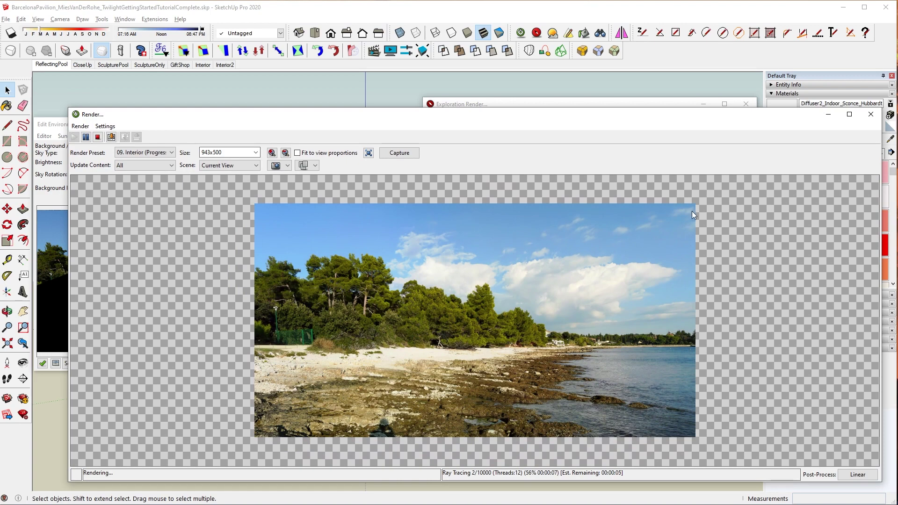
{"action": "double_click", "coordinate": [627, 274]}
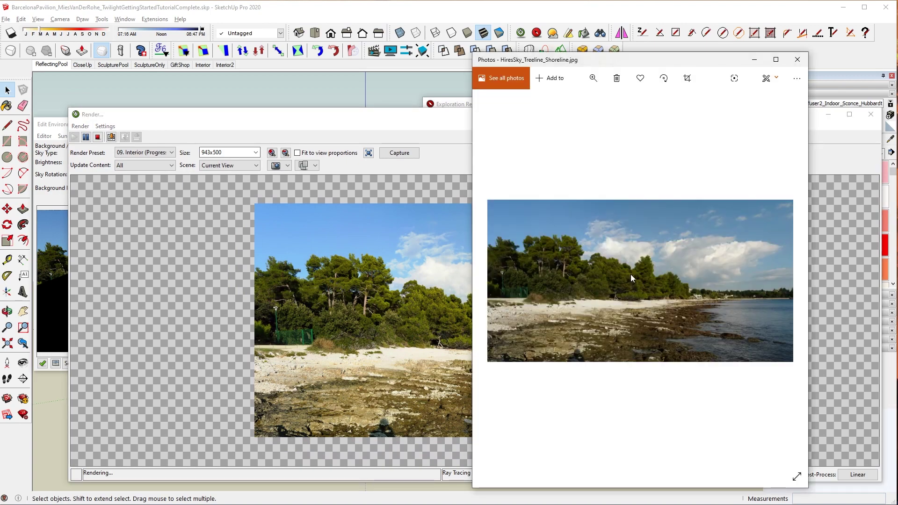
{"action": "mouse_move", "coordinate": [654, 60]}
{"action": "left_mouse_down"}
{"action": "mouse_move", "coordinate": [838, 87]}
{"action": "mouse_move", "coordinate": [417, 81]}
{"action": "mouse_move", "coordinate": [813, 77]}
{"action": "mouse_move", "coordinate": [795, 62]}
{"action": "mouse_move", "coordinate": [710, 46]}
{"action": "mouse_move", "coordinate": [732, 58]}
{"action": "left_mouse_up"}
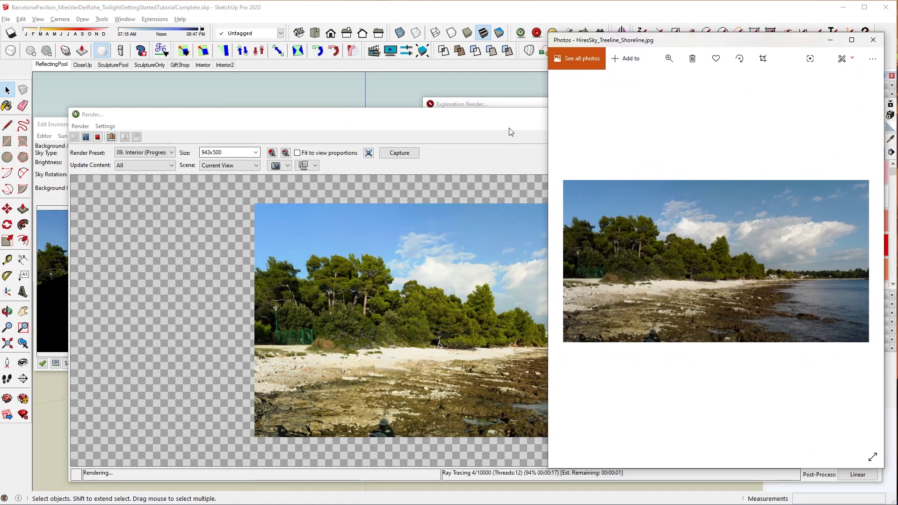
{"action": "left_click", "coordinate": [338, 243]}
{"action": "double_click", "coordinate": [235, 153]}
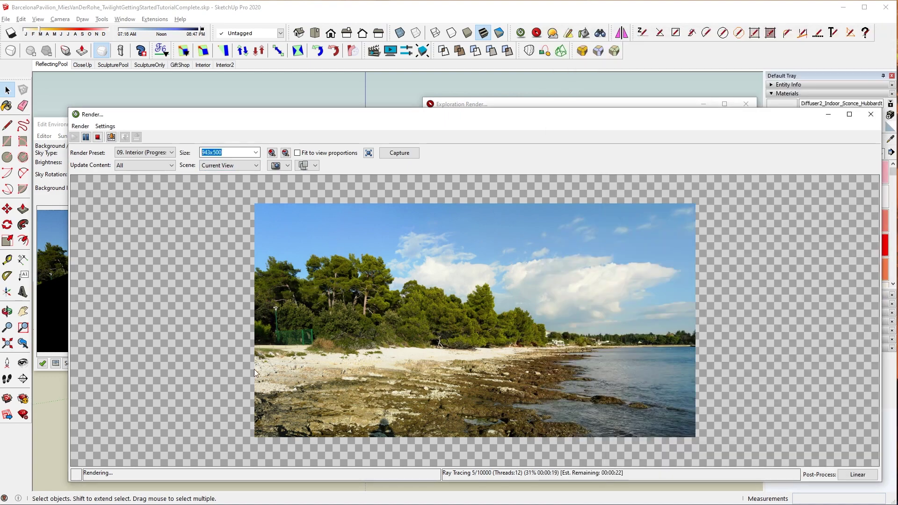
Step: Review the selected background type and render size, and stop the 943x500 render
{"action": "left_click", "coordinate": [57, 135]}
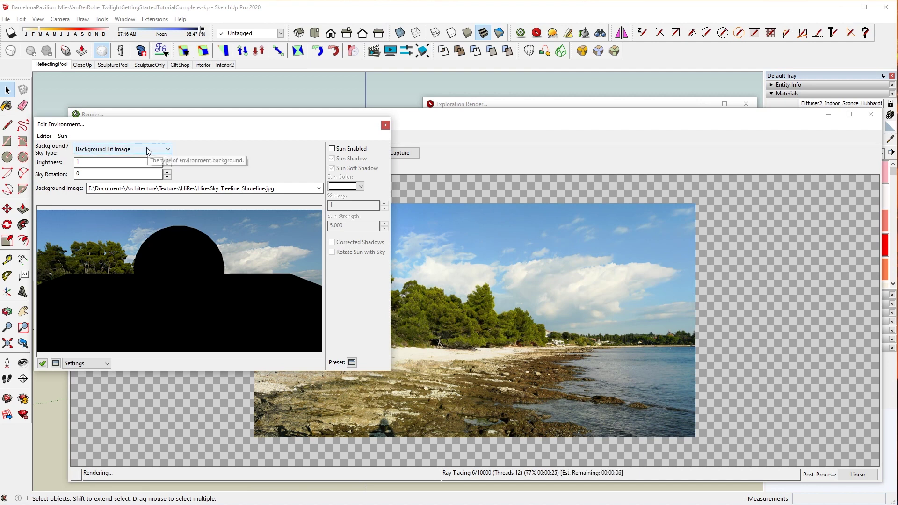
{"action": "left_click", "coordinate": [699, 315]}
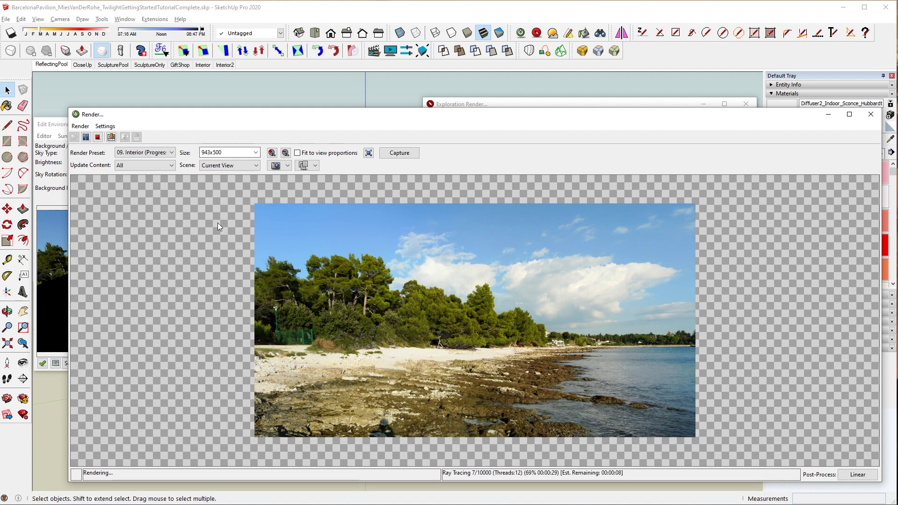
{"action": "double_click", "coordinate": [215, 152]}
{"action": "left_click", "coordinate": [97, 137]}
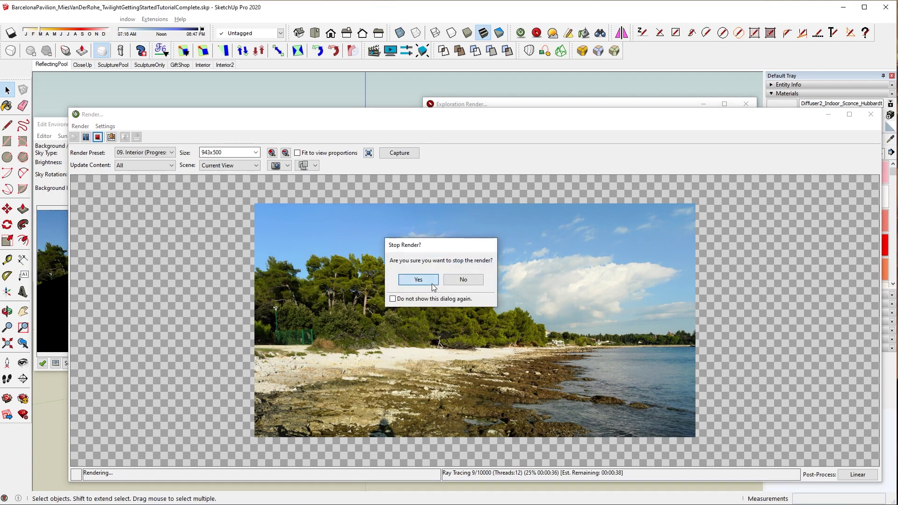
{"action": "left_click", "coordinate": [419, 280]}
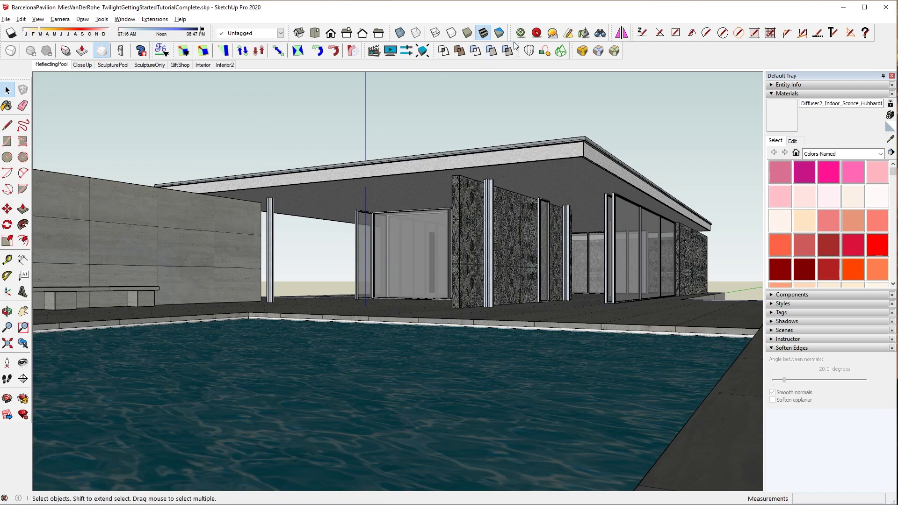
{"action": "left_click", "coordinate": [541, 35]}
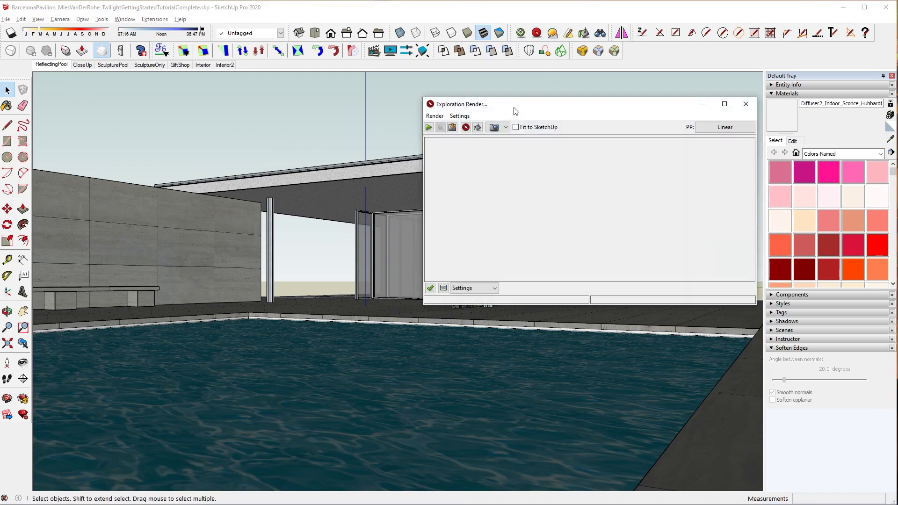
{"action": "left_click_drag", "start_coordinate": [515, 111], "coordinate": [520, 160]}
{"action": "left_click_drag", "start_coordinate": [431, 357], "coordinate": [489, 404]}
{"action": "left_click", "coordinate": [752, 154]}
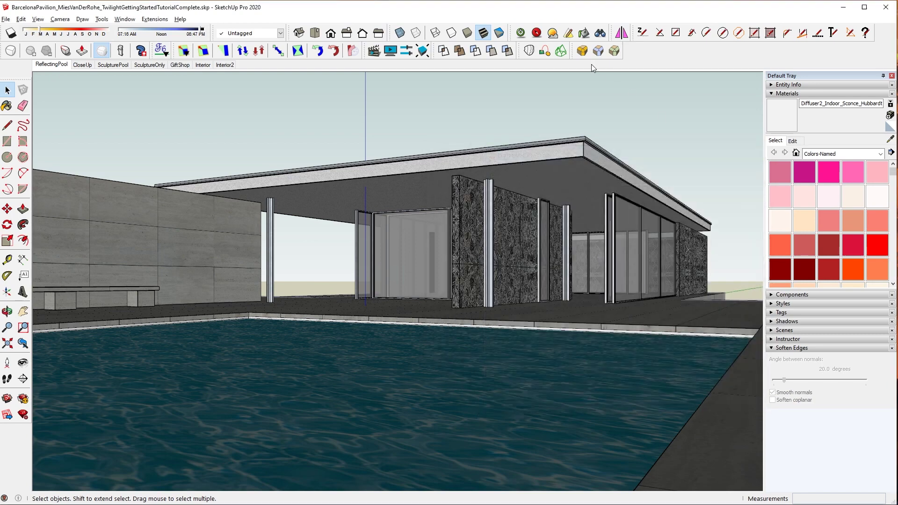
Step: Render the current view at 943x500, examine the fitted background behind the pavilion, and stop the render
{"action": "left_click", "coordinate": [520, 32]}
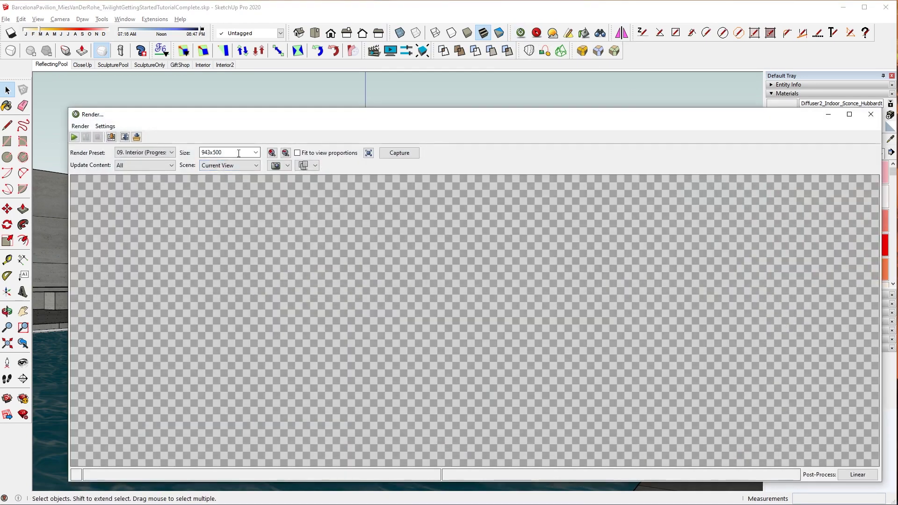
{"action": "double_click", "coordinate": [211, 152]}
{"action": "left_click", "coordinate": [73, 137]}
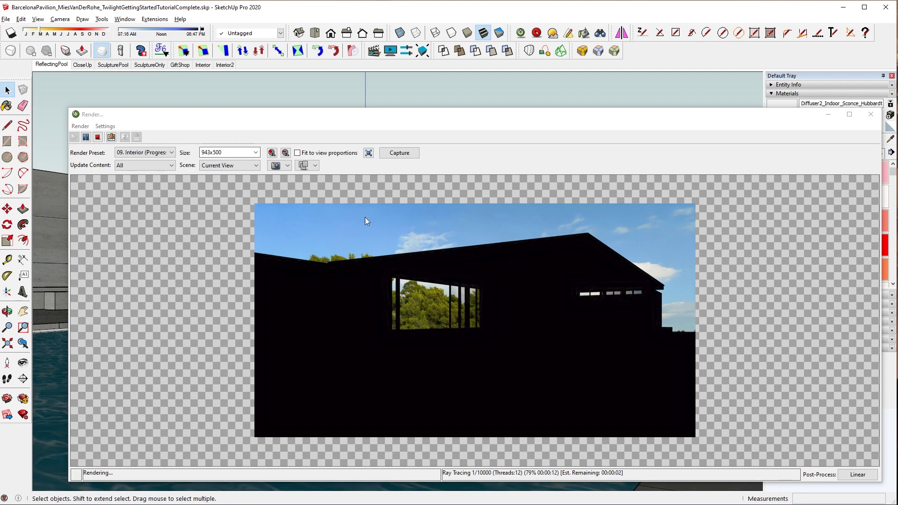
{"action": "left_click", "coordinate": [449, 314]}
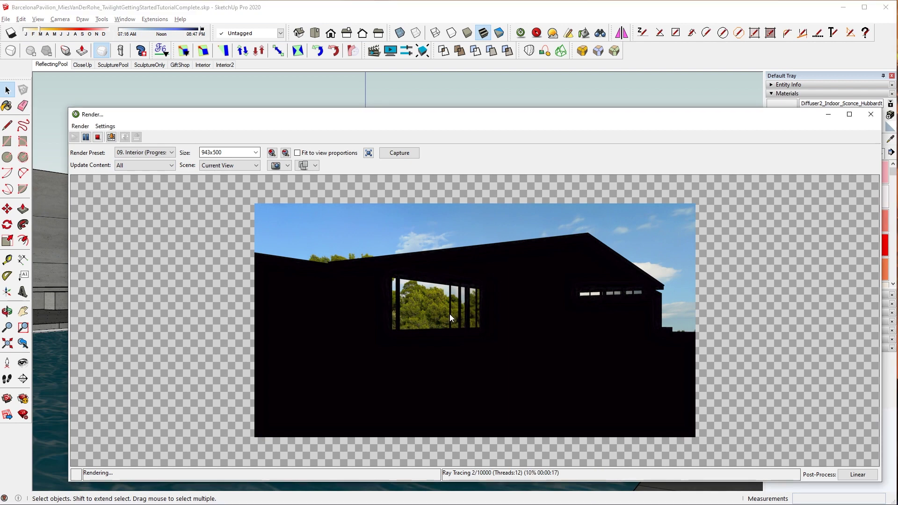
{"action": "left_click", "coordinate": [97, 137]}
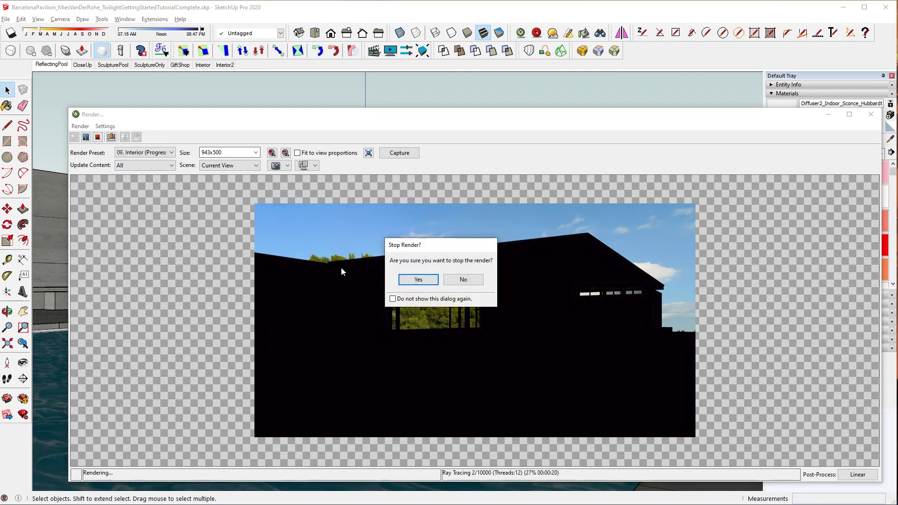
{"action": "left_click", "coordinate": [430, 284]}
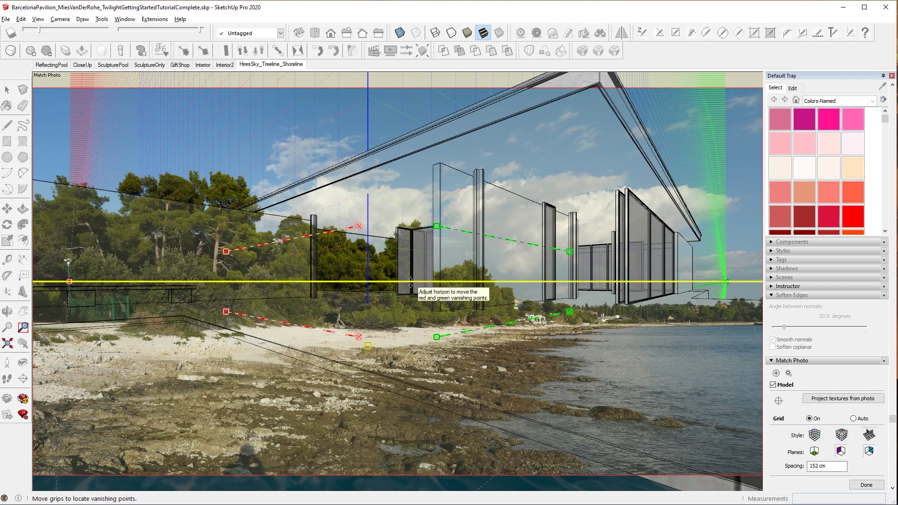
Step: Align the pavilion with the shoreline photo by adjusting the Match Photo horizon, origin and vanishing points, and finish the matching
{"action": "left_click_drag", "start_coordinate": [408, 283], "coordinate": [385, 298]}
{"action": "left_click_drag", "start_coordinate": [368, 347], "coordinate": [336, 412]}
{"action": "left_click_drag", "start_coordinate": [490, 298], "coordinate": [465, 316]}
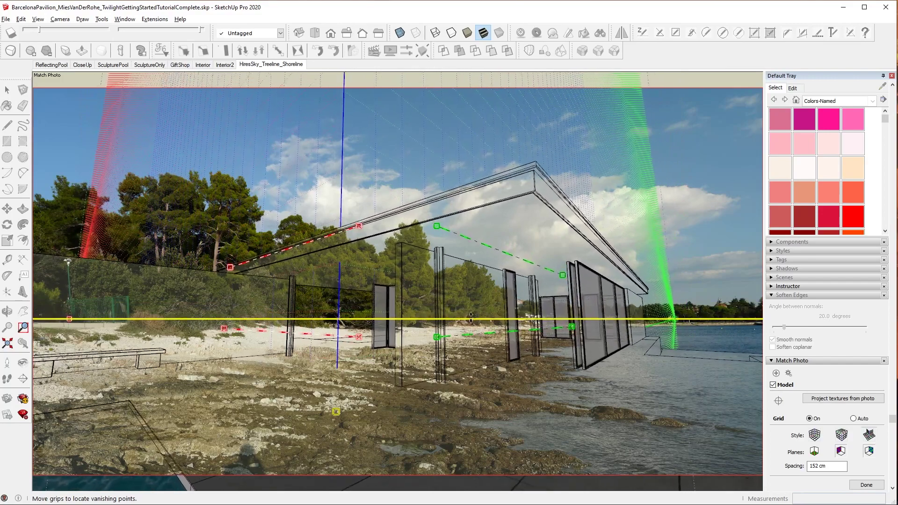
{"action": "left_click_drag", "start_coordinate": [337, 412], "coordinate": [311, 403]}
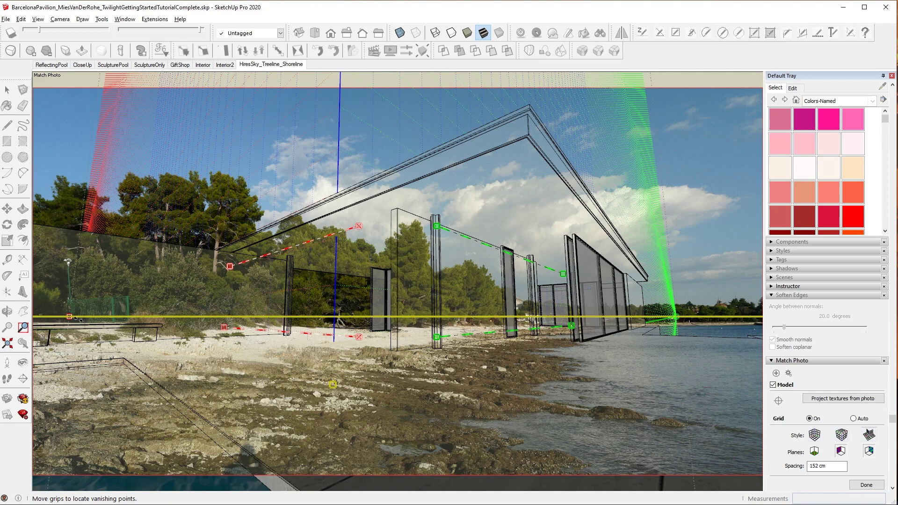
{"action": "left_click_drag", "start_coordinate": [68, 319], "coordinate": [12, 314]}
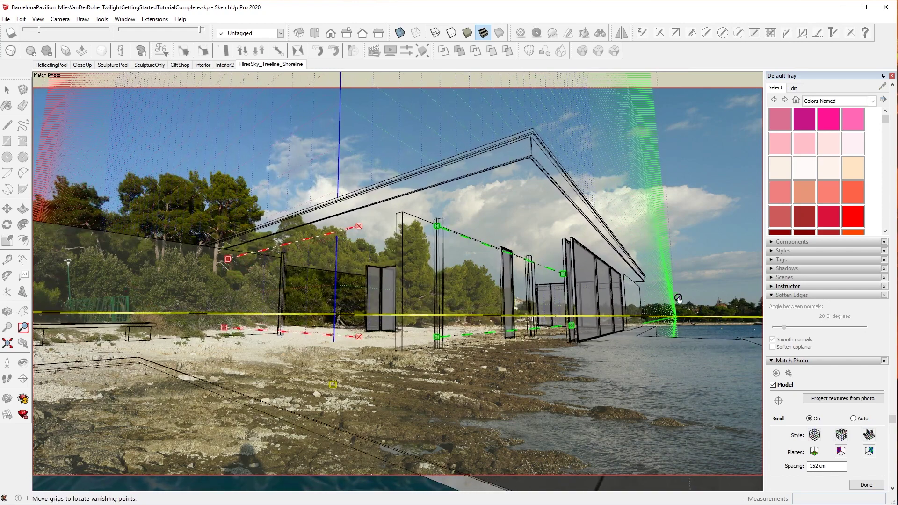
{"action": "left_click_drag", "start_coordinate": [679, 318], "coordinate": [609, 320]}
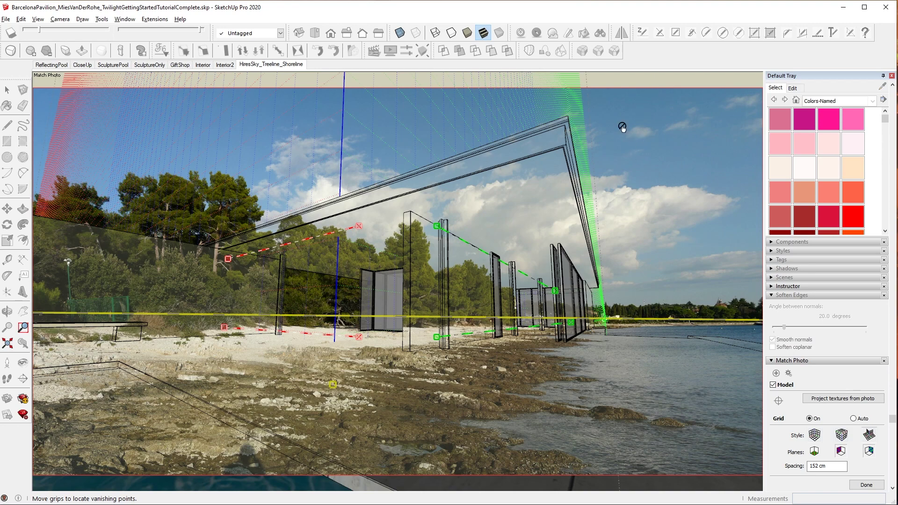
{"action": "right_click", "coordinate": [652, 88]}
{"action": "left_click", "coordinate": [670, 94]}
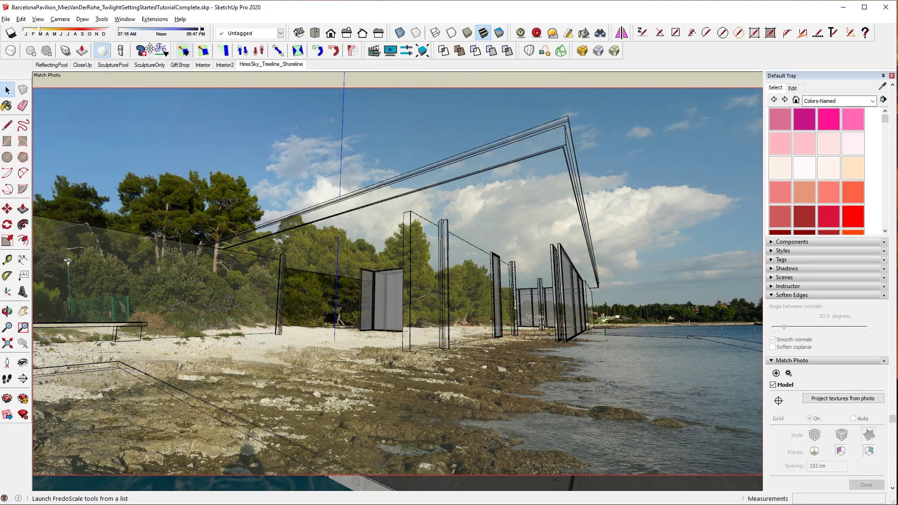
Step: Compare the ReflectingPool scene with the photo-matched HiresSky_Treeline_Shoreline scene, ending on the matched scene
{"action": "left_click", "coordinate": [281, 65]}
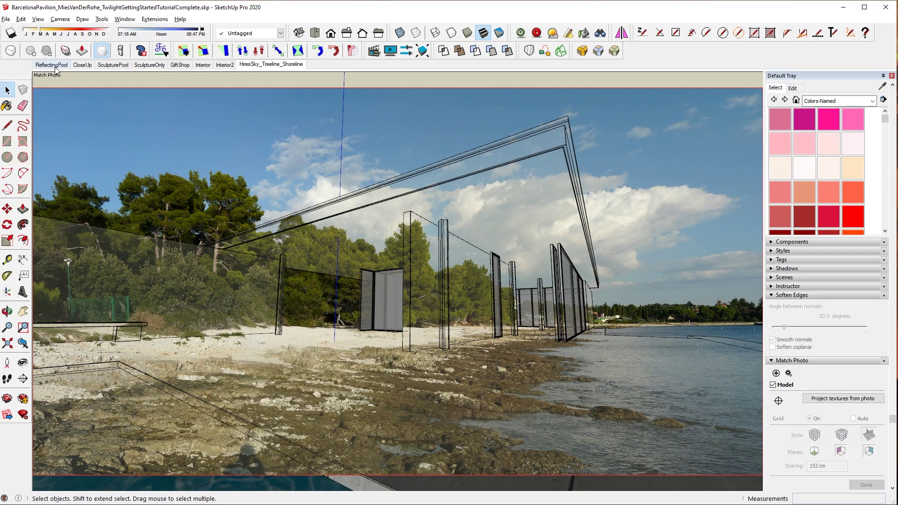
{"action": "left_click", "coordinate": [55, 67]}
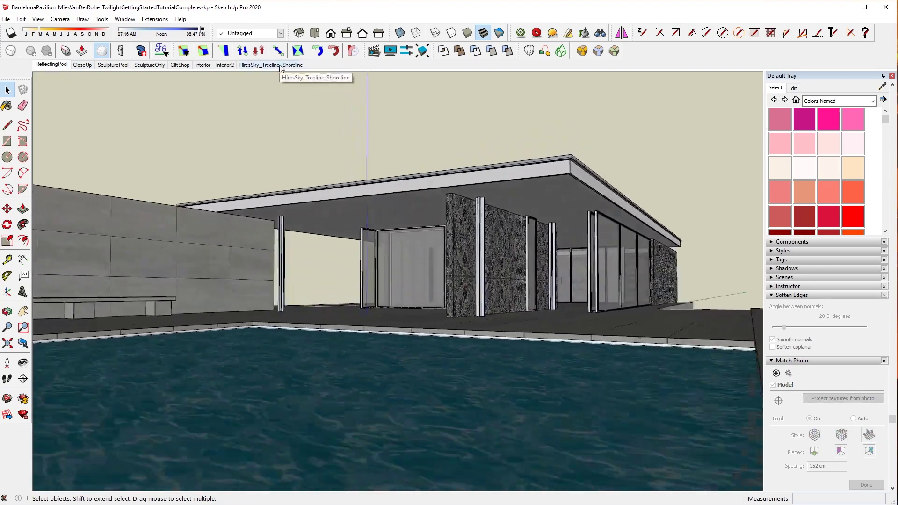
{"action": "left_click", "coordinate": [280, 65]}
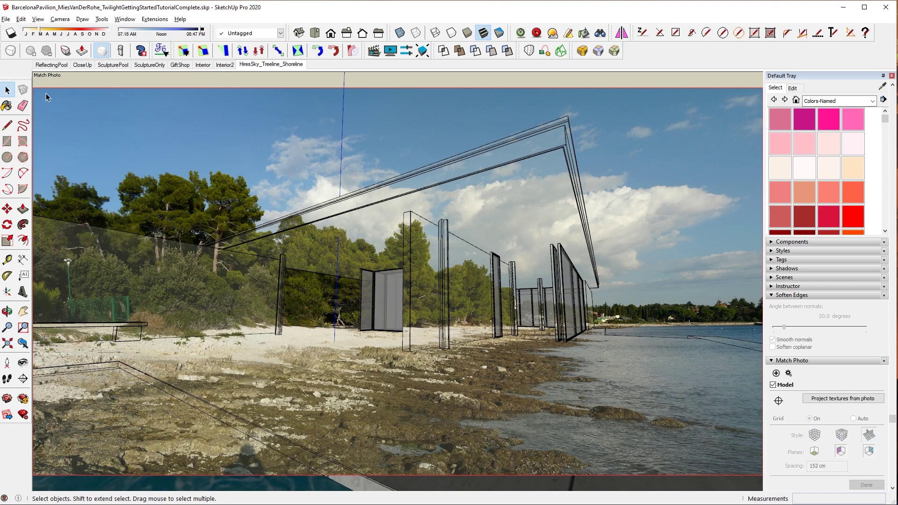
Step: Test orbiting the camera out of the photo-matched view, restore the HiresSky_Treeline_Shoreline scene and return to the Select tool
{"action": "left_click", "coordinate": [599, 35]}
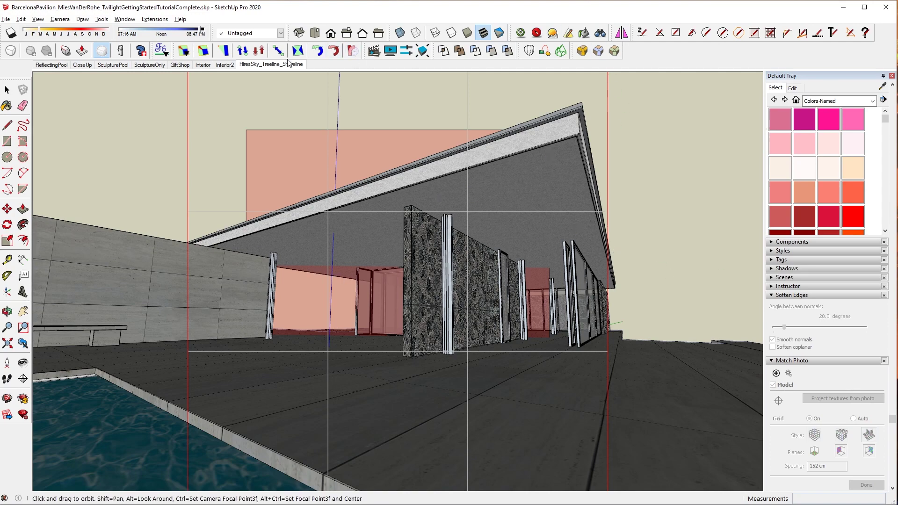
{"action": "left_click", "coordinate": [261, 67]}
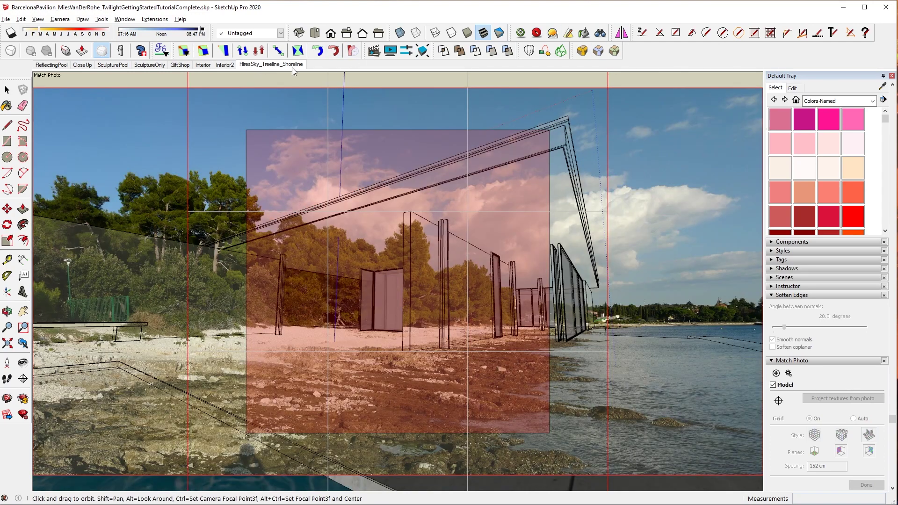
{"action": "left_click", "coordinate": [525, 252]}
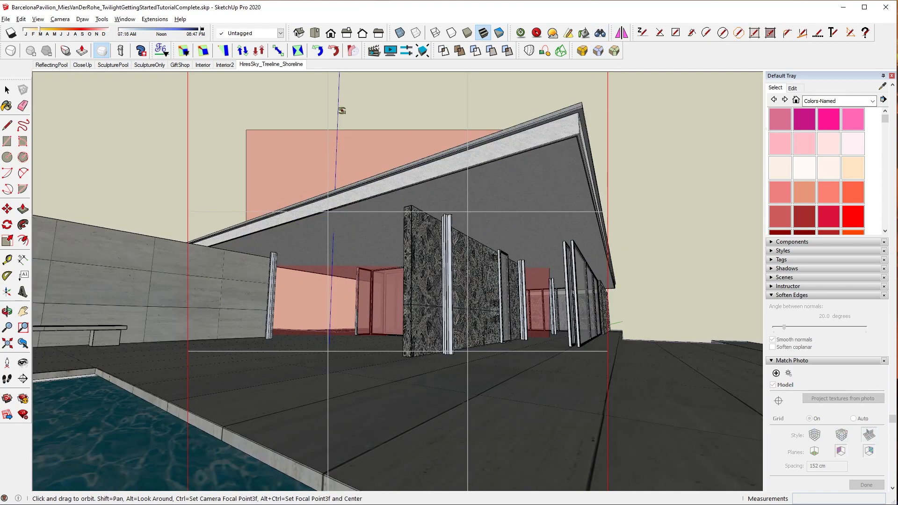
{"action": "left_click", "coordinate": [255, 66]}
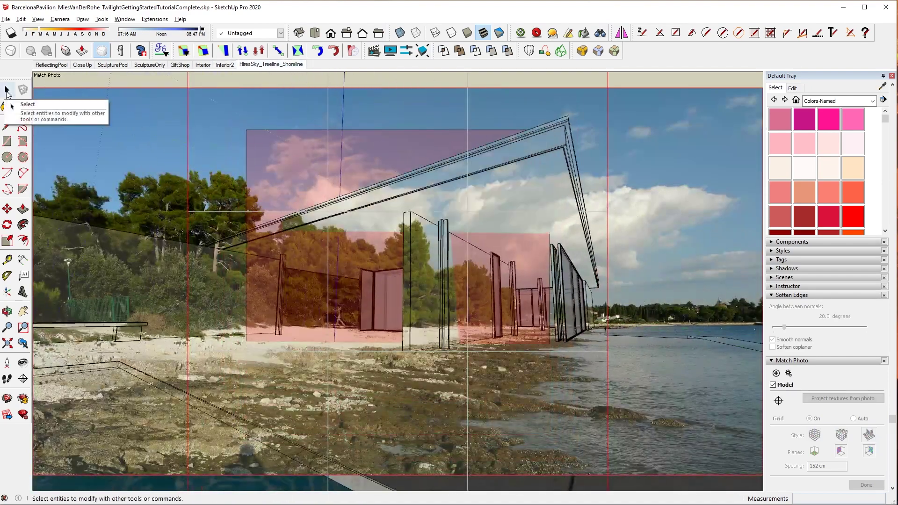
{"action": "left_click", "coordinate": [7, 92]}
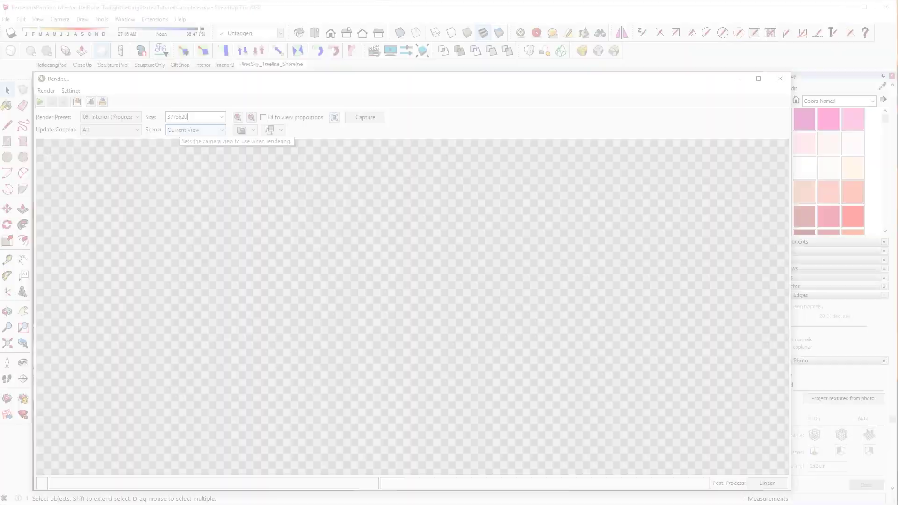
Step: Set the render size to 3773x2002, halve it twice to 943x500, and start rendering the current view
{"action": "type", "text": "02"}
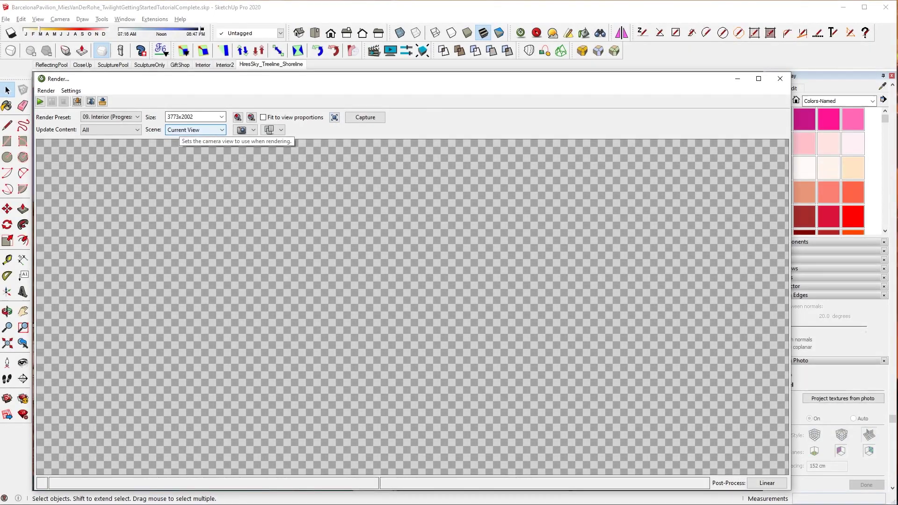
{"action": "left_click", "coordinate": [252, 117]}
{"action": "left_click", "coordinate": [251, 117]}
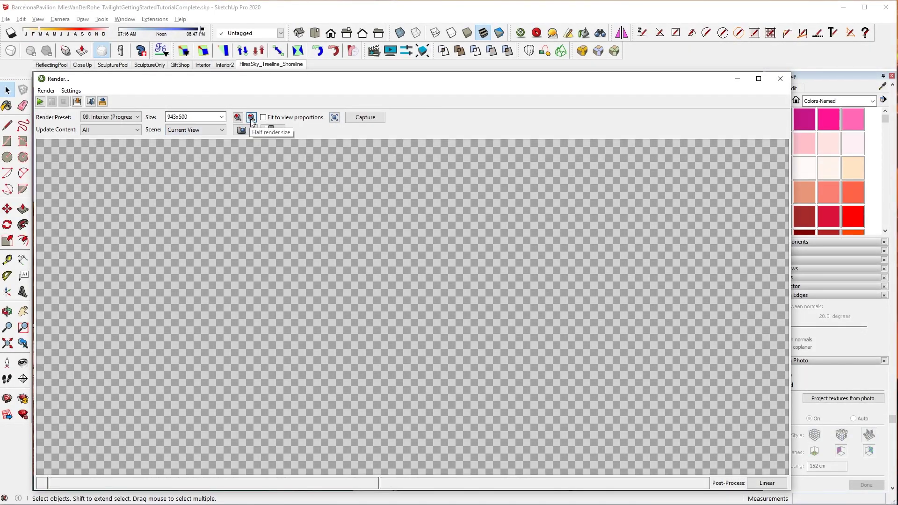
{"action": "left_click", "coordinate": [40, 102]}
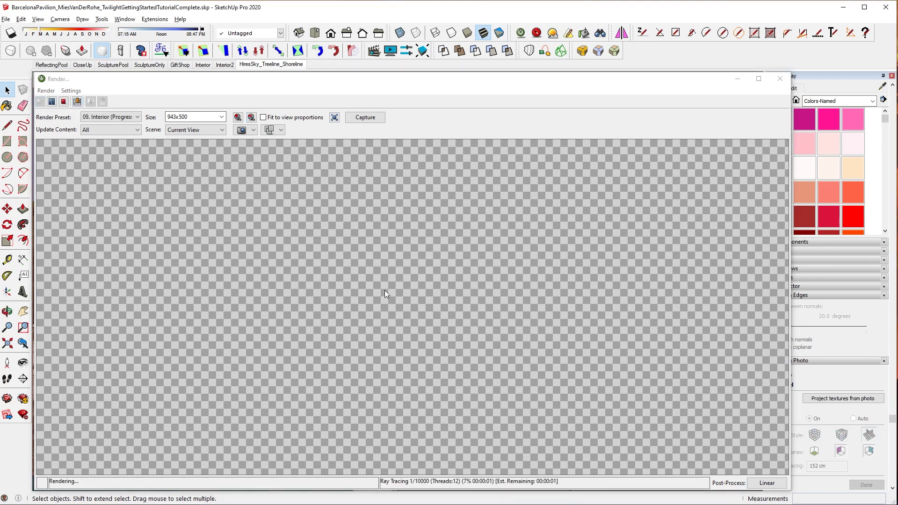
Step: Enable the sun in the environment settings with 10% haze and close the environment editor
{"action": "left_click", "coordinate": [552, 33]}
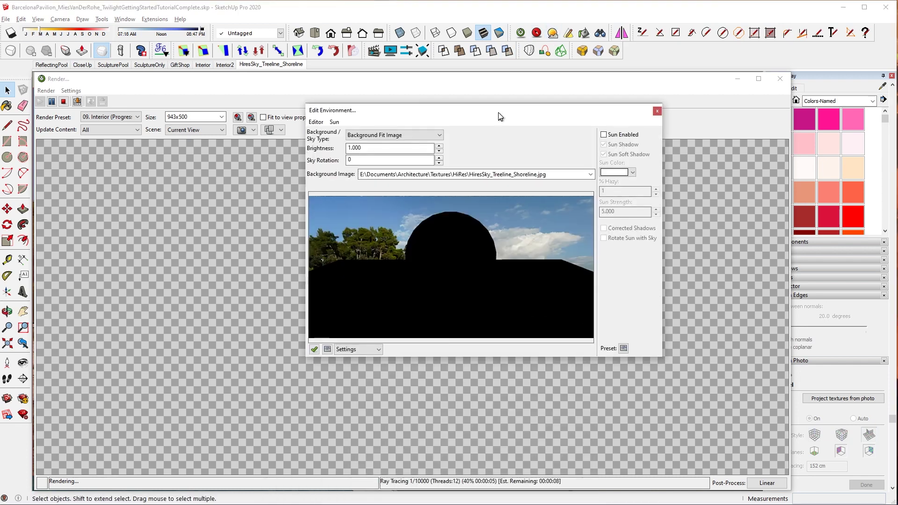
{"action": "left_click", "coordinate": [606, 126]}
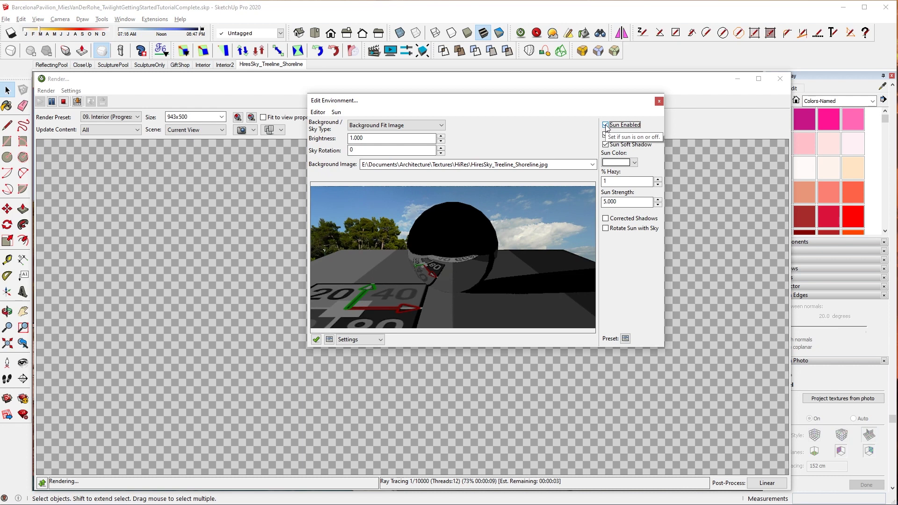
{"action": "left_click", "coordinate": [620, 181]}
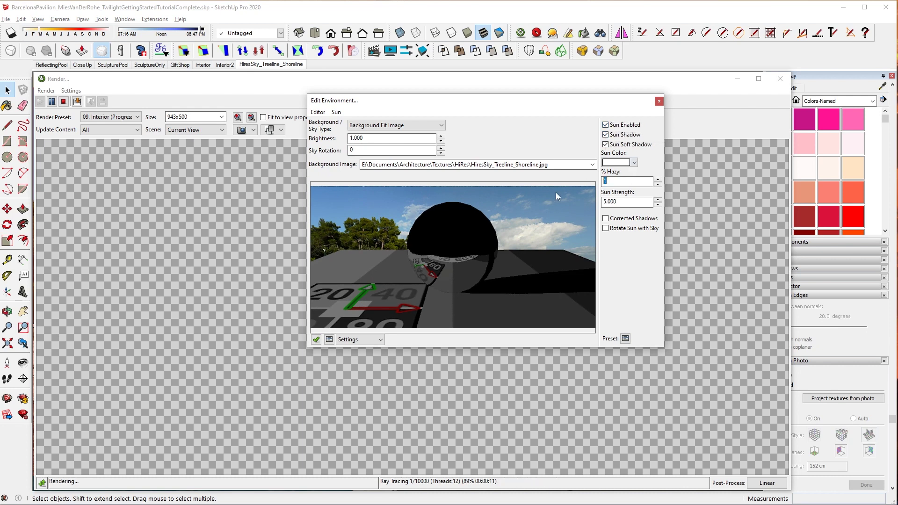
{"action": "type", "text": "10"}
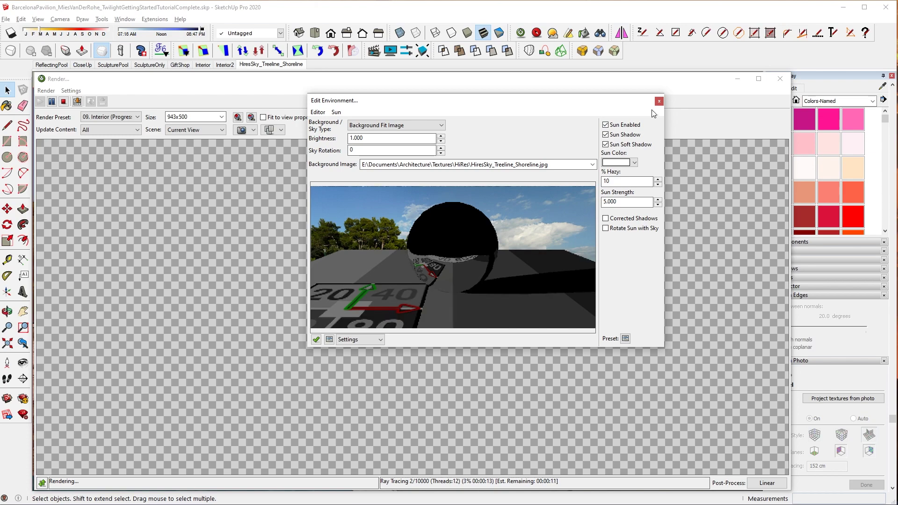
{"action": "left_click", "coordinate": [659, 101]}
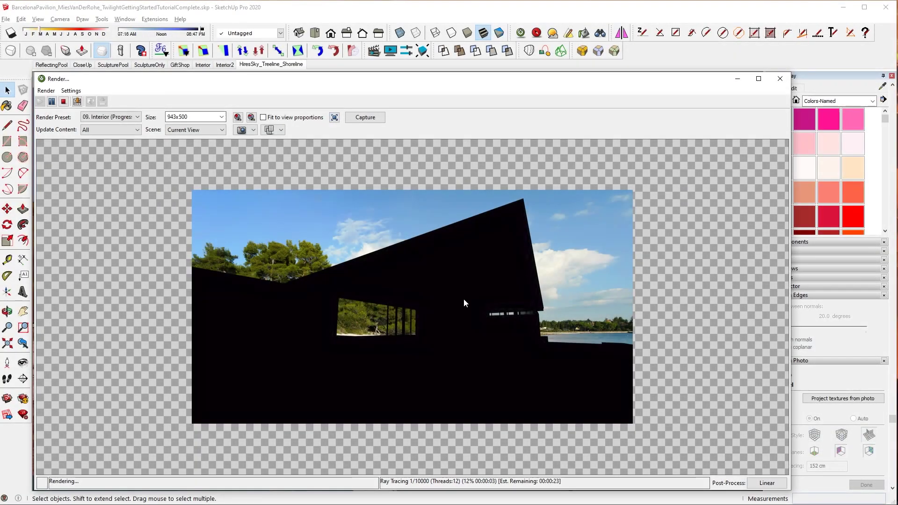
Step: Stop the running render and turn off Denoise Rendering
{"action": "left_click", "coordinate": [64, 103]}
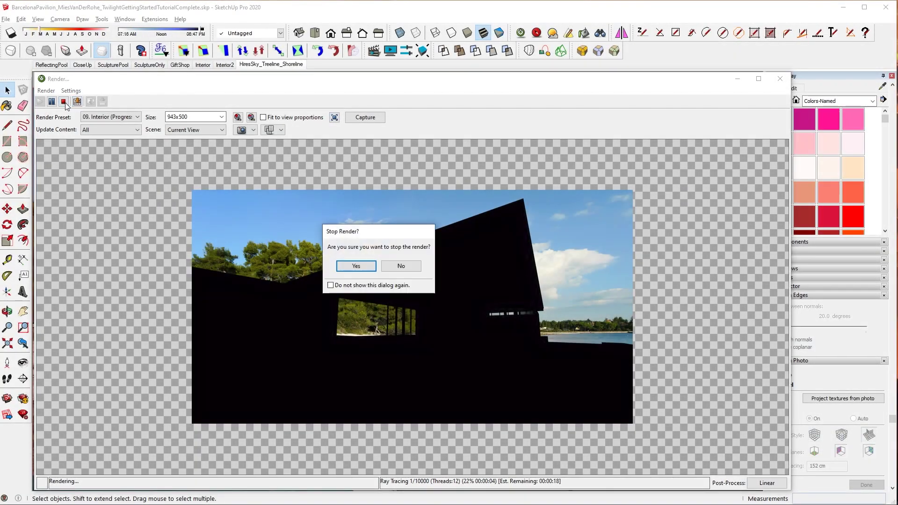
{"action": "left_click", "coordinate": [357, 261]}
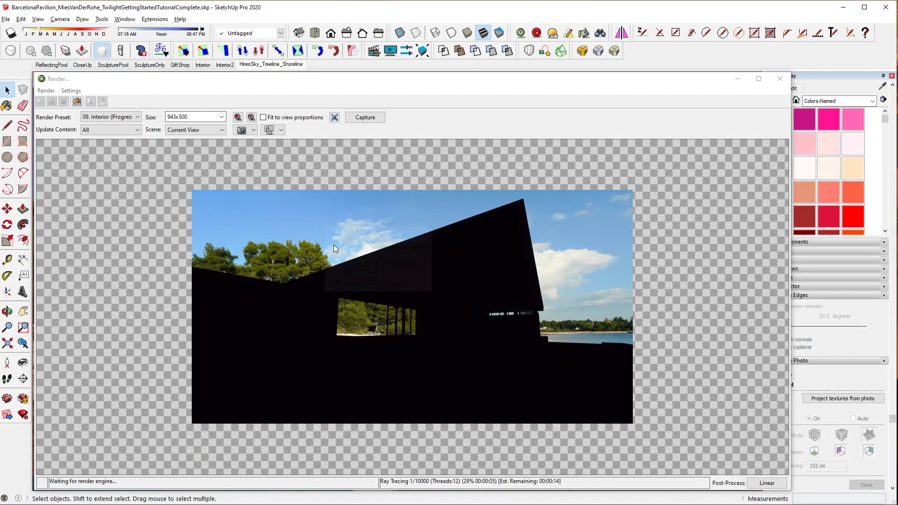
{"action": "left_click", "coordinate": [71, 91]}
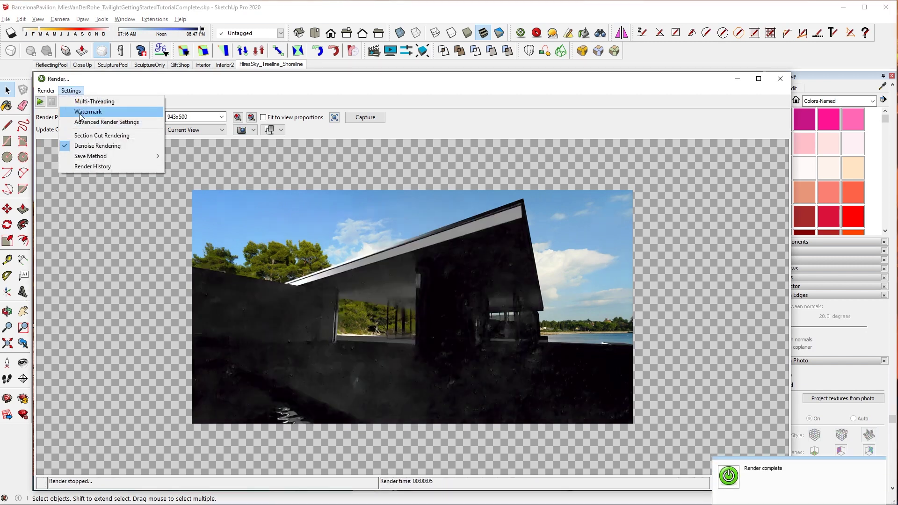
{"action": "left_click", "coordinate": [98, 145]}
Step: Limit rendering to 11 threads instead of the suggested maximum and restart the render without saving the previous one
{"action": "left_click", "coordinate": [71, 90]}
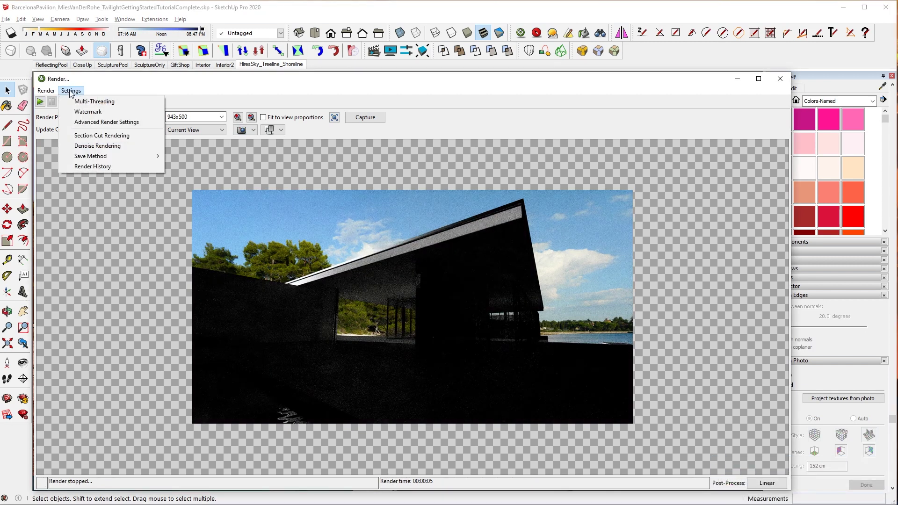
{"action": "left_click", "coordinate": [75, 102]}
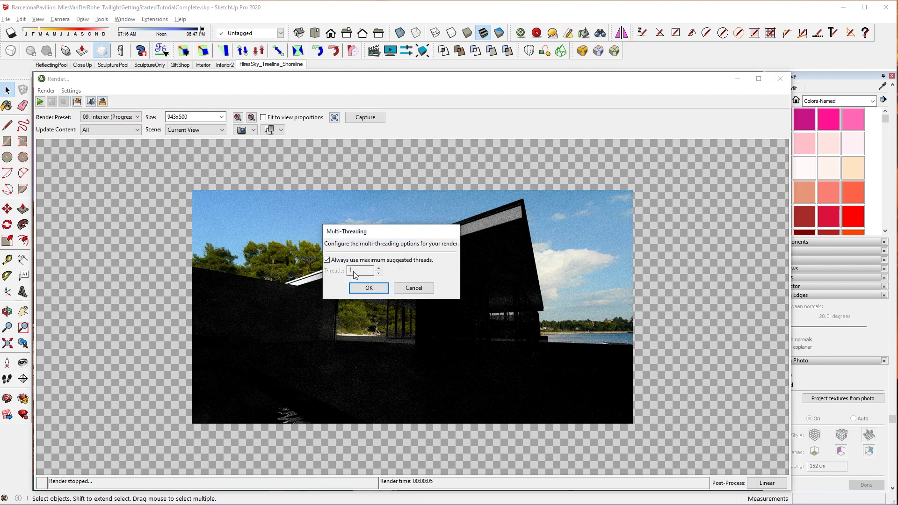
{"action": "left_click", "coordinate": [340, 260]}
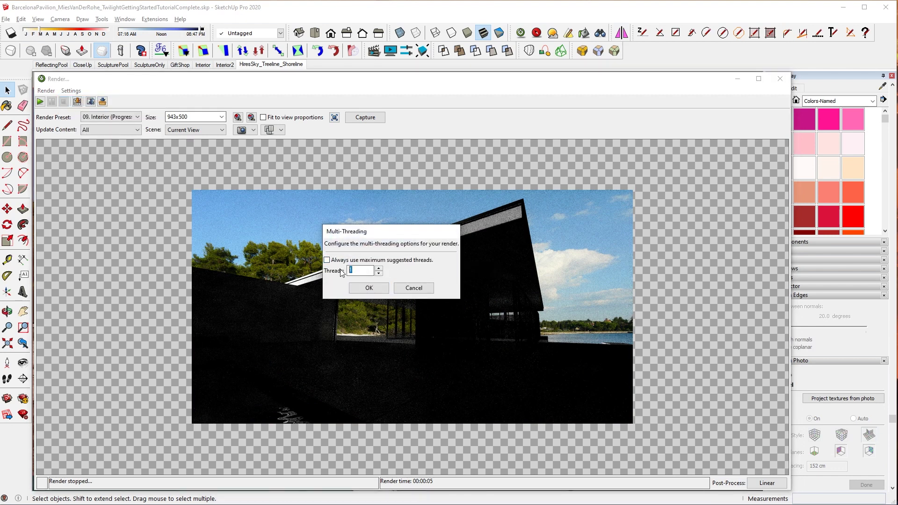
{"action": "type", "text": "11"}
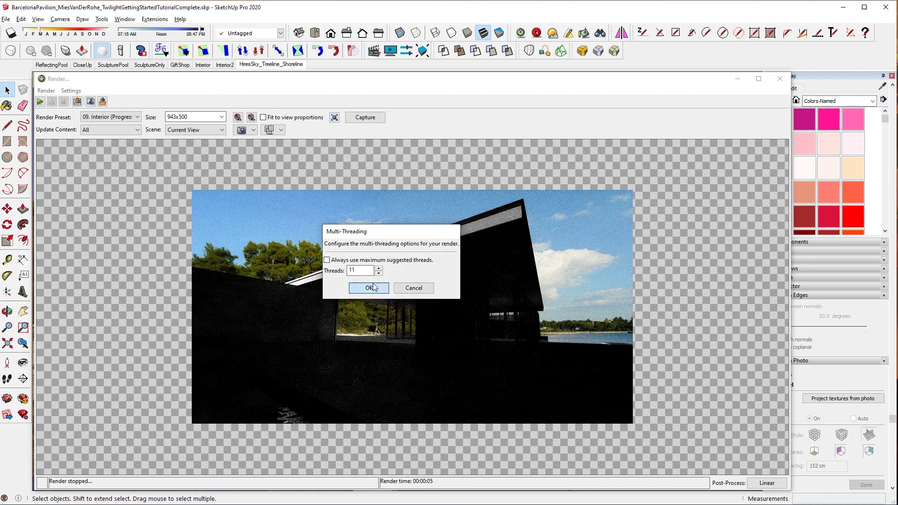
{"action": "left_click", "coordinate": [369, 288]}
{"action": "left_click", "coordinate": [38, 102]}
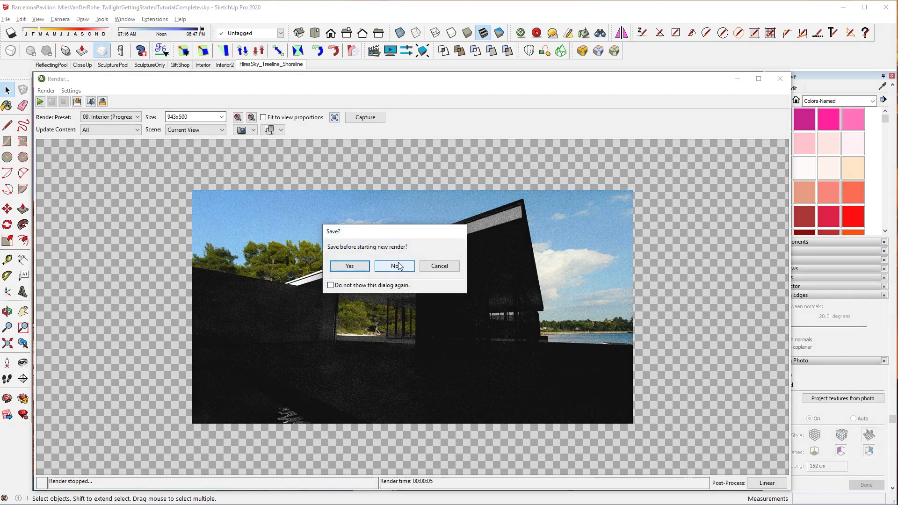
{"action": "left_click", "coordinate": [399, 264]}
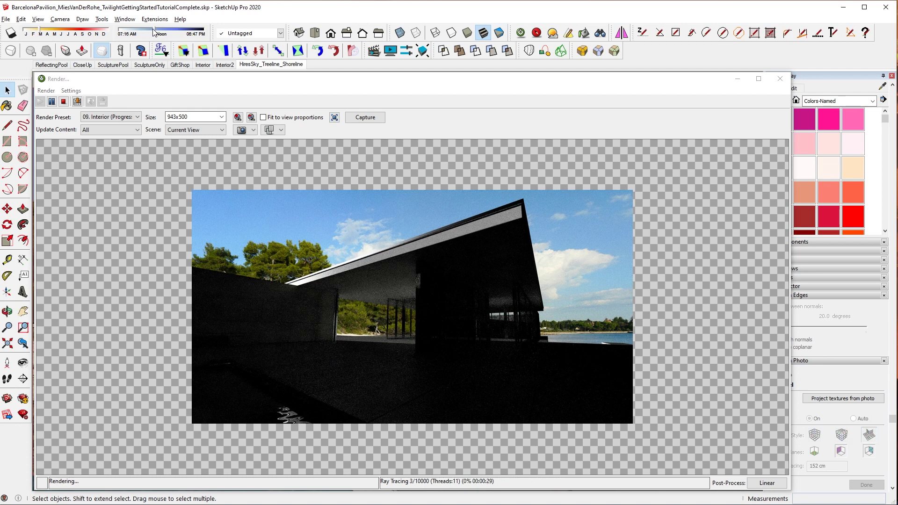
Step: Shift the shadow date to one with daylight from 05:55 AM to 07:59 PM and restart the render
{"action": "left_click_drag", "start_coordinate": [63, 33], "coordinate": [82, 33]}
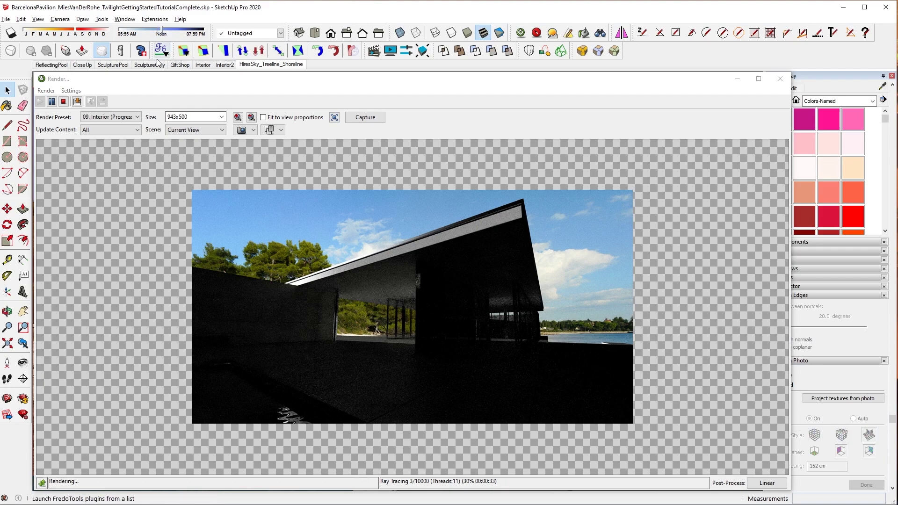
{"action": "left_click", "coordinate": [65, 99]}
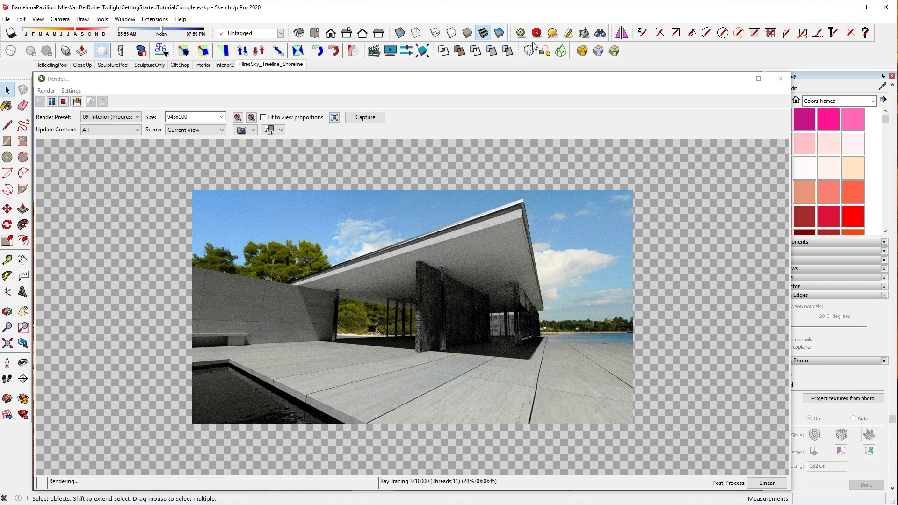
Step: Review the environment's background and sun settings and the render size
{"action": "left_click", "coordinate": [552, 32]}
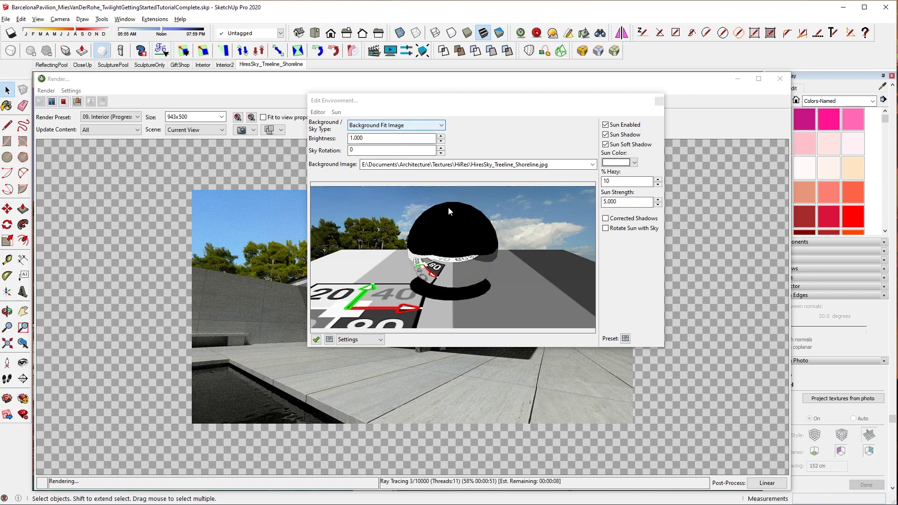
{"action": "left_click", "coordinate": [659, 101]}
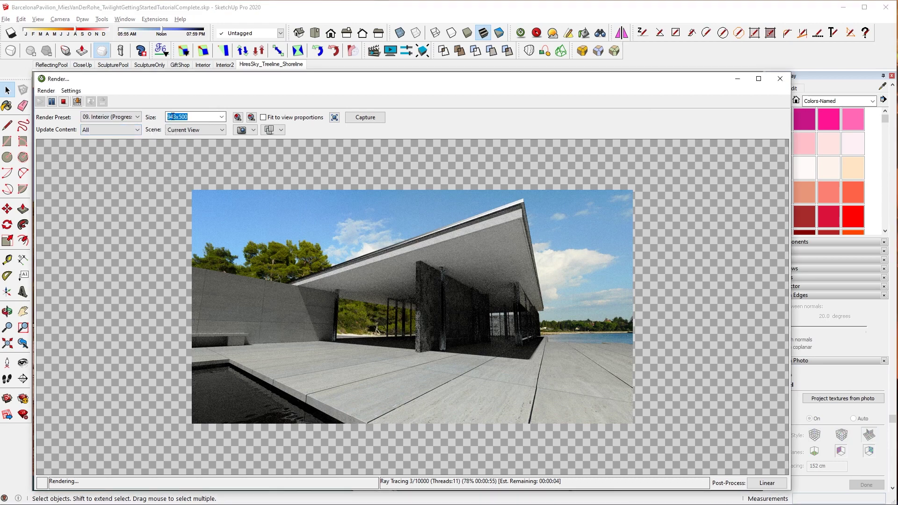
{"action": "left_click", "coordinate": [188, 117]}
{"action": "left_click_drag", "start_coordinate": [187, 117], "coordinate": [167, 116]}
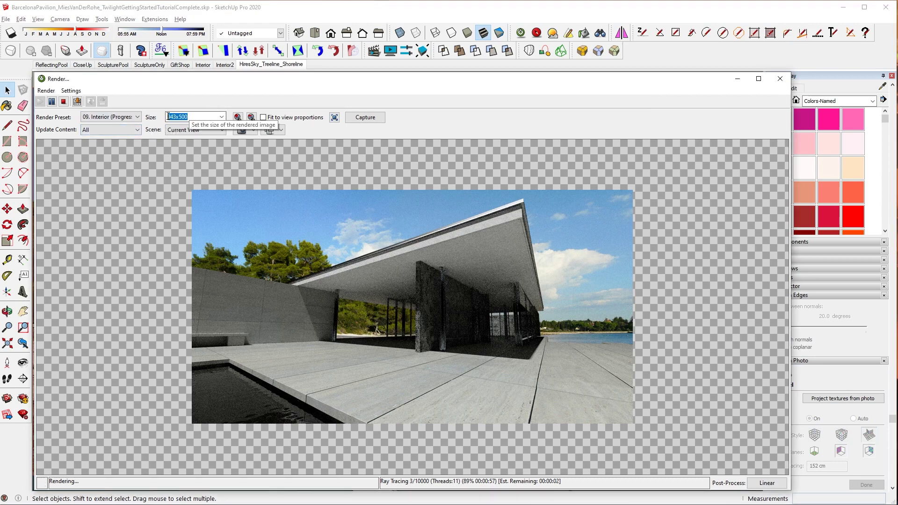
{"action": "left_click", "coordinate": [388, 285]}
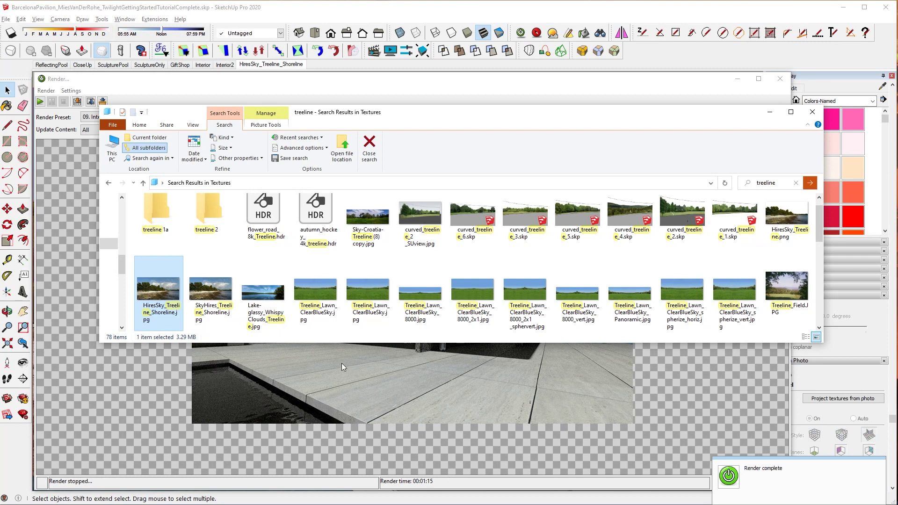
Step: Preview Treeline_Lawn_ClearBlueSky.jpg from the treeline texture search results and compare it with the render
{"action": "left_click", "coordinate": [322, 291]}
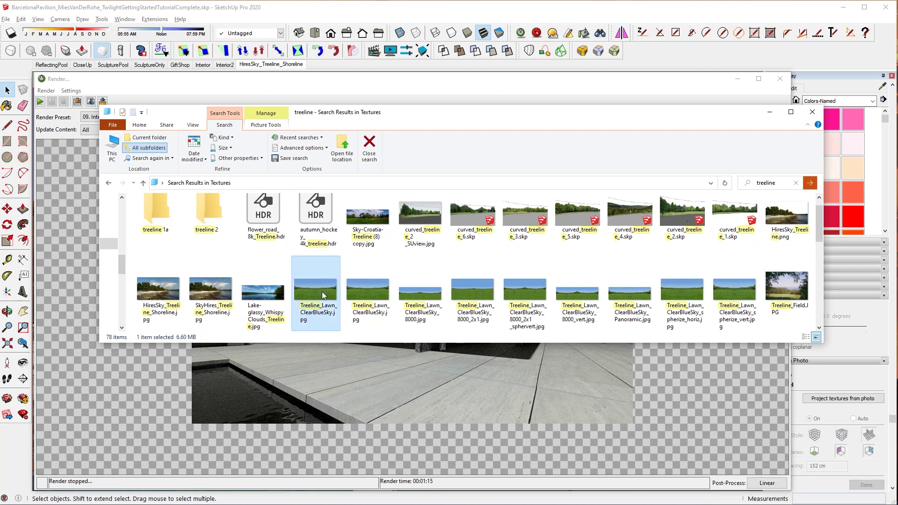
{"action": "double_click", "coordinate": [321, 291]}
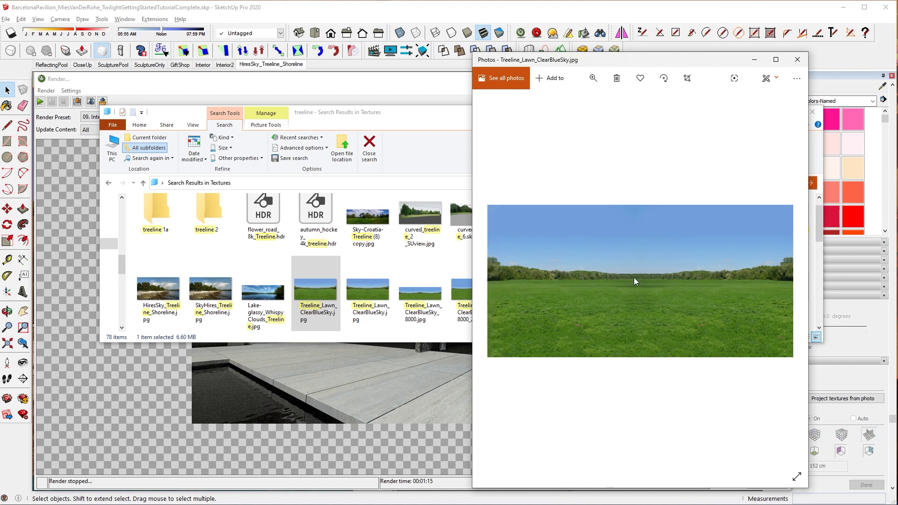
{"action": "left_click", "coordinate": [395, 362]}
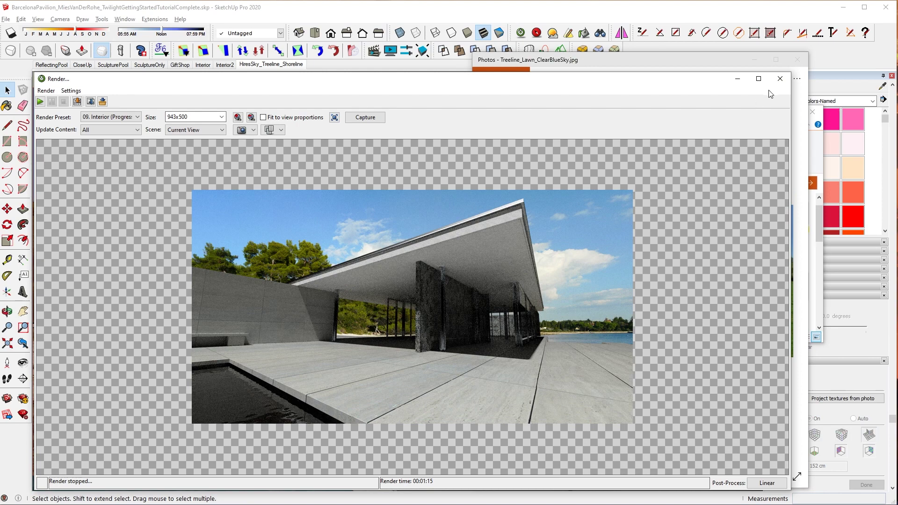
{"action": "left_click", "coordinate": [799, 103]}
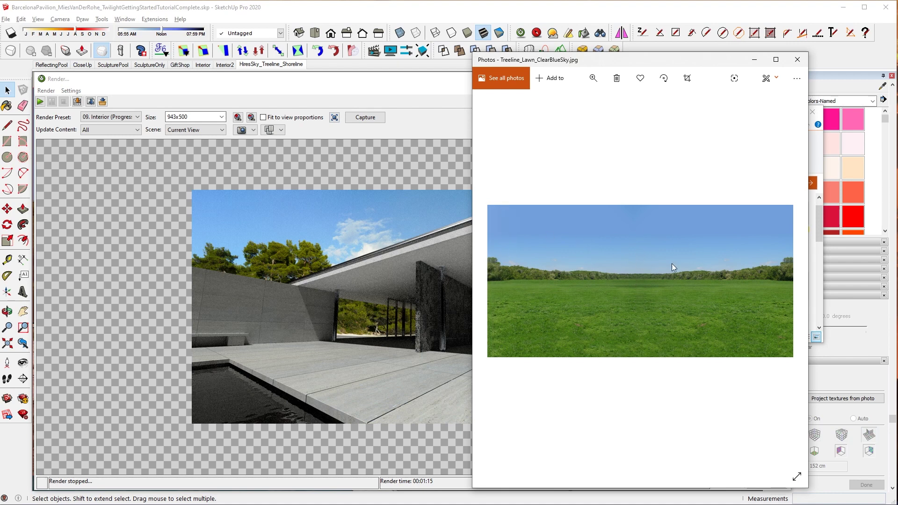
Step: Open Treeline_Lawn_ClearBlueSky.jpg from the photo viewer in Photoshop
{"action": "right_click", "coordinate": [648, 271]}
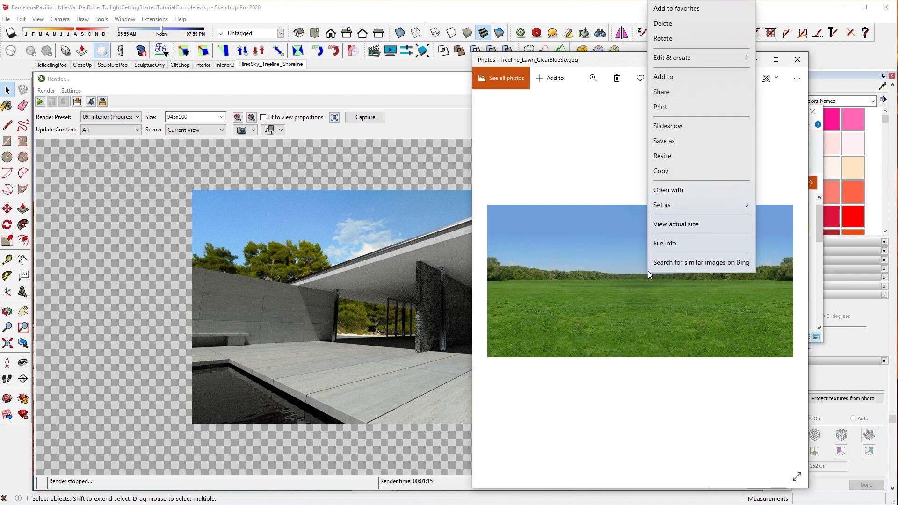
{"action": "left_click", "coordinate": [557, 304]}
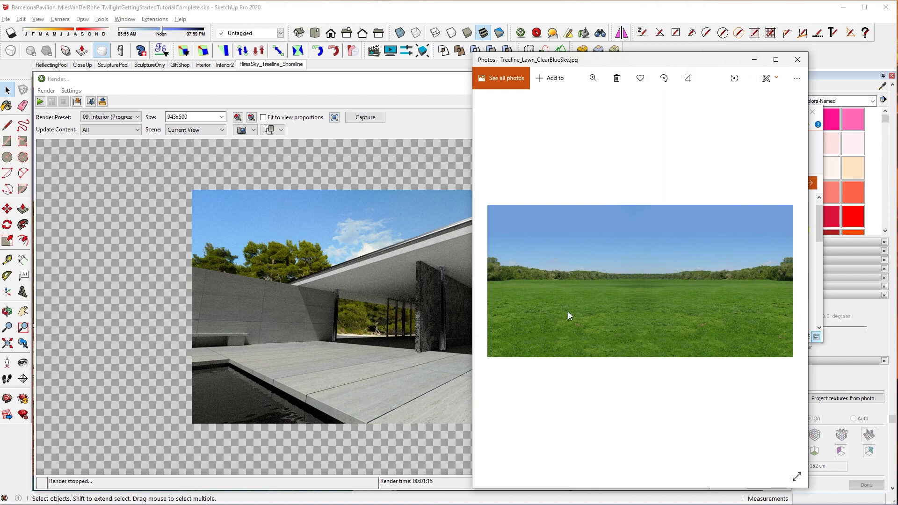
{"action": "right_click", "coordinate": [583, 279]}
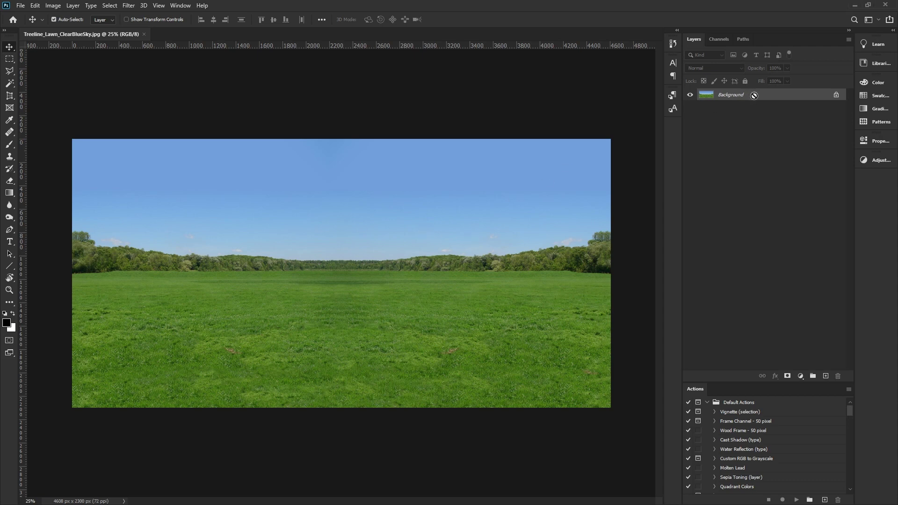
Step: Duplicate the Background layer and shift the copy straight down so its horizon sits lower
{"action": "key", "text": "ctrl+j"}
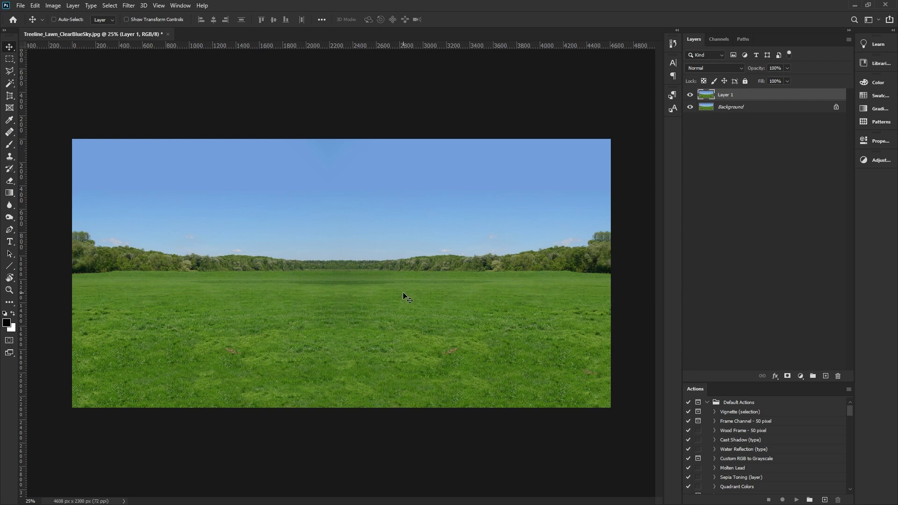
{"action": "left_click_drag", "start_coordinate": [341, 280], "coordinate": [352, 307]}
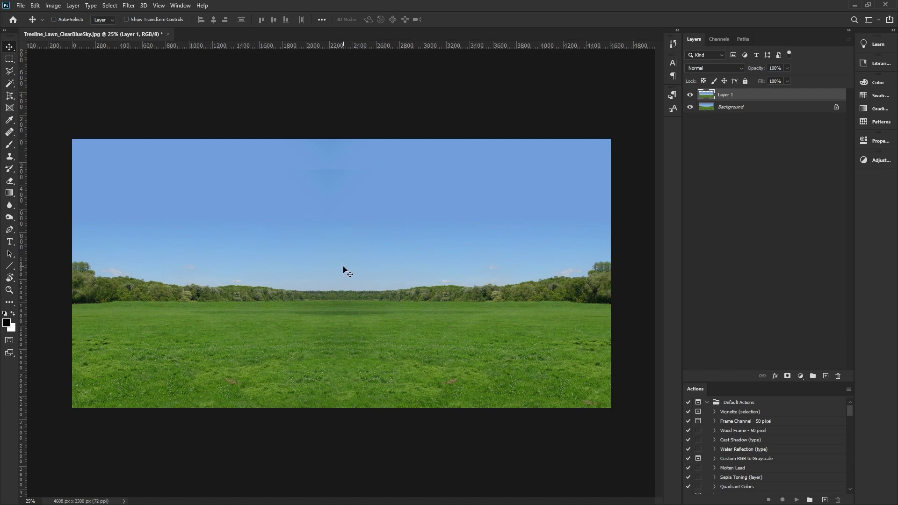
Step: Duplicate the Background layer again and place a horizontal guide at the image's vertical centre
{"action": "left_click", "coordinate": [744, 107]}
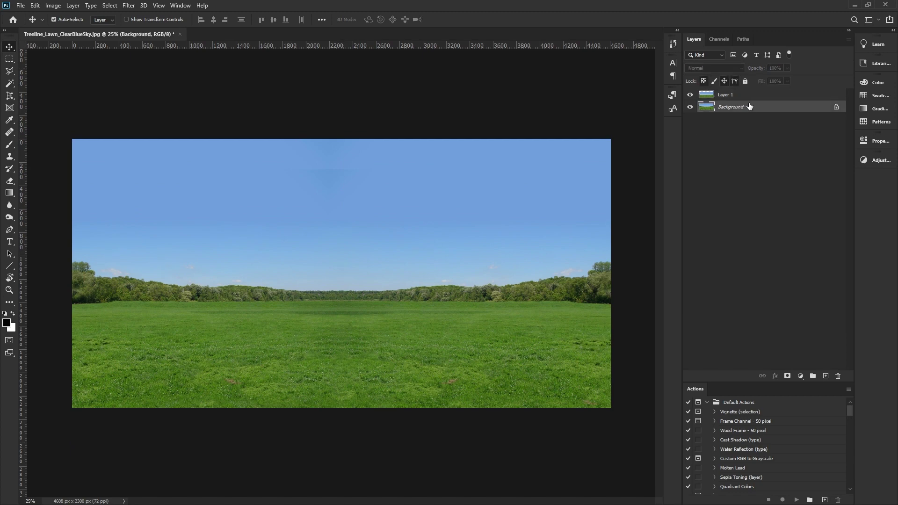
{"action": "key", "text": "ctrl+j"}
{"action": "key", "text": "ctrl+t"}
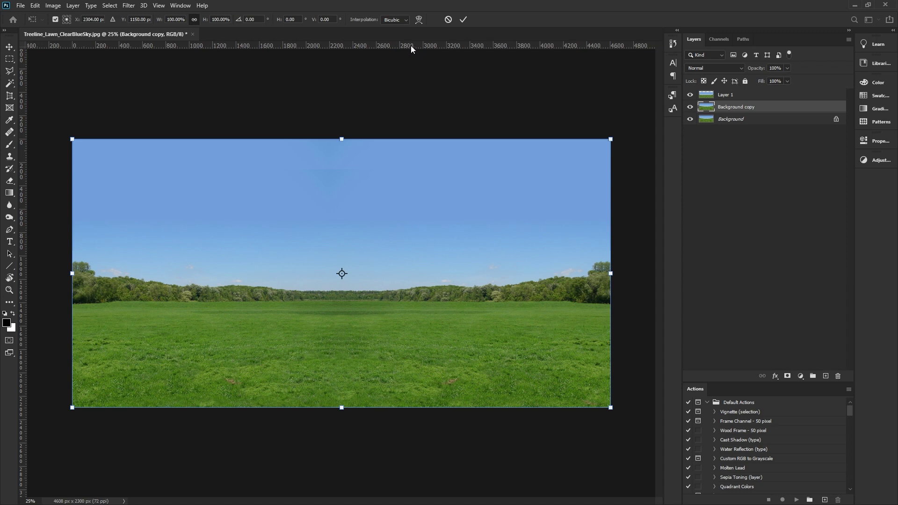
{"action": "left_click_drag", "start_coordinate": [410, 45], "coordinate": [414, 276]}
{"action": "left_click", "coordinate": [10, 59]}
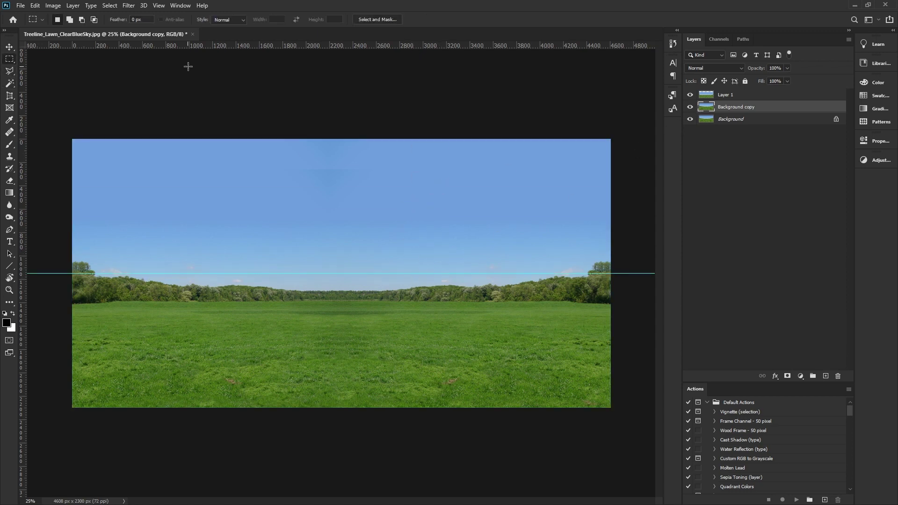
Step: Toggle Layer 1's visibility to compare the original and lowered horizons against the centre guide
{"action": "left_click", "coordinate": [688, 95]}
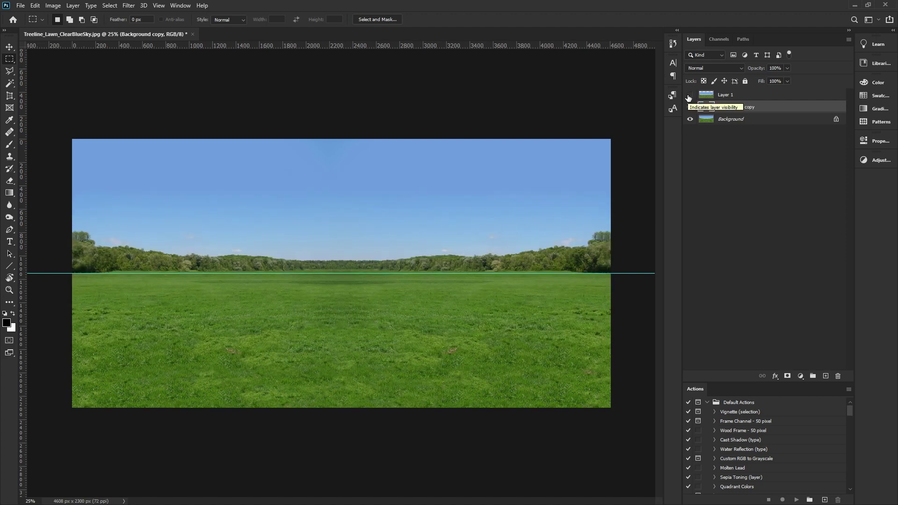
{"action": "left_click", "coordinate": [690, 95]}
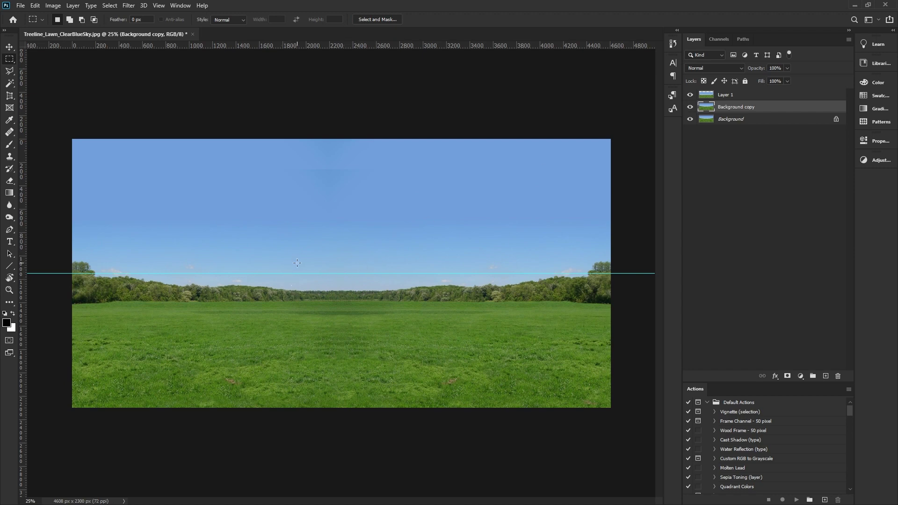
Step: Mark sample areas of the lowered-horizon image with rectangular selections over the treeline, sky and grass
{"action": "left_click_drag", "start_coordinate": [300, 269], "coordinate": [395, 317]}
{"action": "left_click_drag", "start_coordinate": [282, 137], "coordinate": [401, 181]}
{"action": "left_click_drag", "start_coordinate": [287, 355], "coordinate": [419, 408]}
{"action": "key", "text": "ctrl+d"}
{"action": "left_click_drag", "start_coordinate": [60, 203], "coordinate": [626, 335]}
{"action": "left_click", "coordinate": [309, 258]}
{"action": "left_click_drag", "start_coordinate": [316, 253], "coordinate": [372, 300]}
{"action": "left_click_drag", "start_coordinate": [398, 314], "coordinate": [438, 317]}
{"action": "left_click_drag", "start_coordinate": [296, 265], "coordinate": [391, 314]}
{"action": "left_click_drag", "start_coordinate": [342, 288], "coordinate": [325, 299]}
{"action": "scroll", "coordinate": [305, 310], "scroll_direction": "up", "scroll_amount": 2, "text": "alt"}
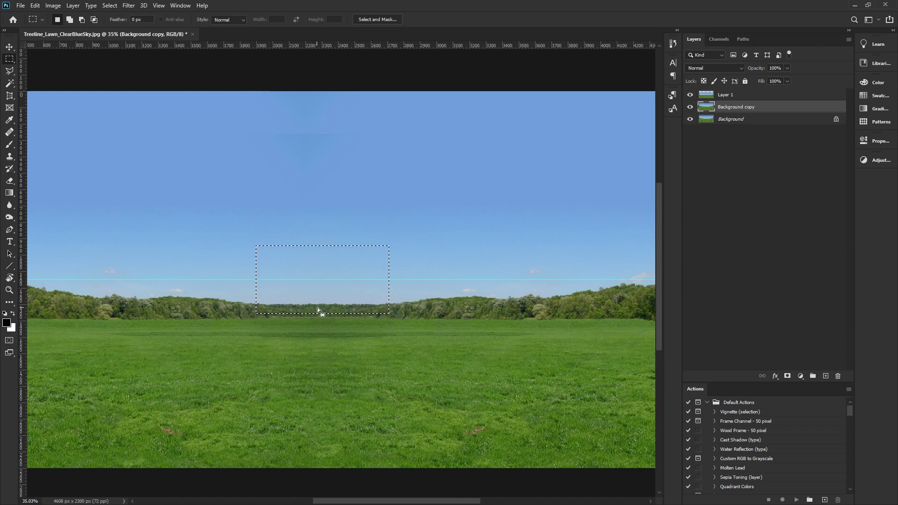
Step: Nudge Layer 1 upward in large increments until its horizon lies well above the centre guide
{"action": "left_click", "coordinate": [717, 98]}
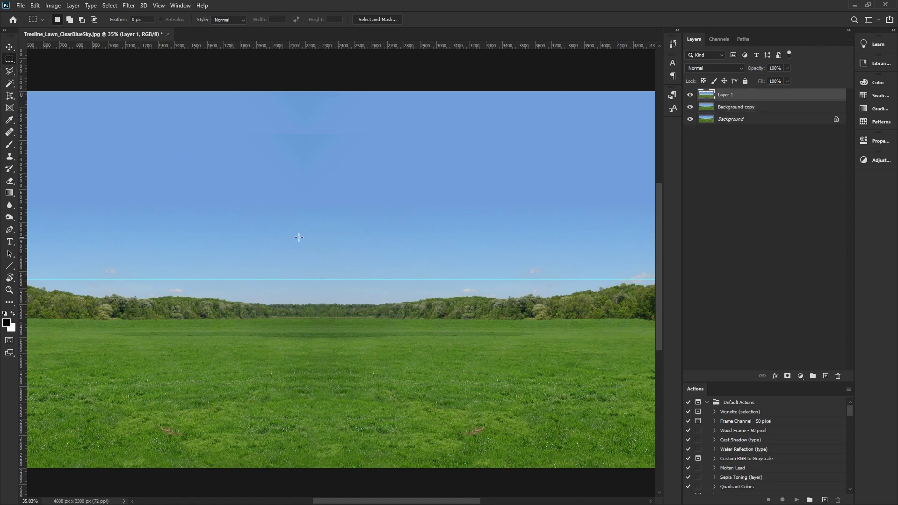
{"action": "key", "text": "v"}
{"action": "key", "text": "shift+Up"}
{"action": "key", "text": "shift+Up"}
{"action": "key", "text": "shift+Up"}
{"action": "key", "text": "shift+Up"}
{"action": "key", "text": "shift+Up"}
{"action": "key", "text": "shift+Up"}
{"action": "key", "text": "shift+Up"}
{"action": "key", "text": "shift+Up"}
{"action": "key", "text": "shift+Up"}
{"action": "key", "text": "shift+Up"}
{"action": "key", "text": "shift+Up"}
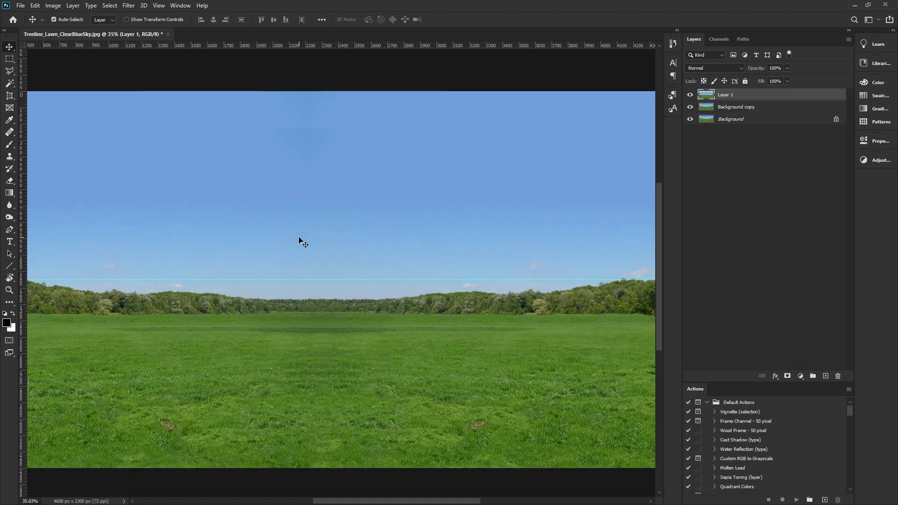
{"action": "key", "text": "shift+Up"}
{"action": "key", "text": "shift+Up"}
{"action": "key", "text": "shift+Up"}
{"action": "key", "text": "shift+Up"}
{"action": "key", "text": "shift+Up"}
{"action": "key", "text": "shift+Up"}
{"action": "key", "text": "shift+Up"}
{"action": "key", "text": "shift+Up"}
{"action": "key", "text": "shift+Up"}
{"action": "key", "text": "shift+Up"}
{"action": "key", "text": "shift+Up"}
{"action": "key", "text": "shift+Up"}
{"action": "key", "text": "shift+Up"}
{"action": "key", "text": "shift+Up"}
{"action": "key", "text": "shift+Up"}
{"action": "key", "text": "shift+Up"}
{"action": "key", "text": "shift+Up"}
{"action": "key", "text": "shift+Up"}
{"action": "key", "text": "shift+Up"}
{"action": "key", "text": "shift+Up"}
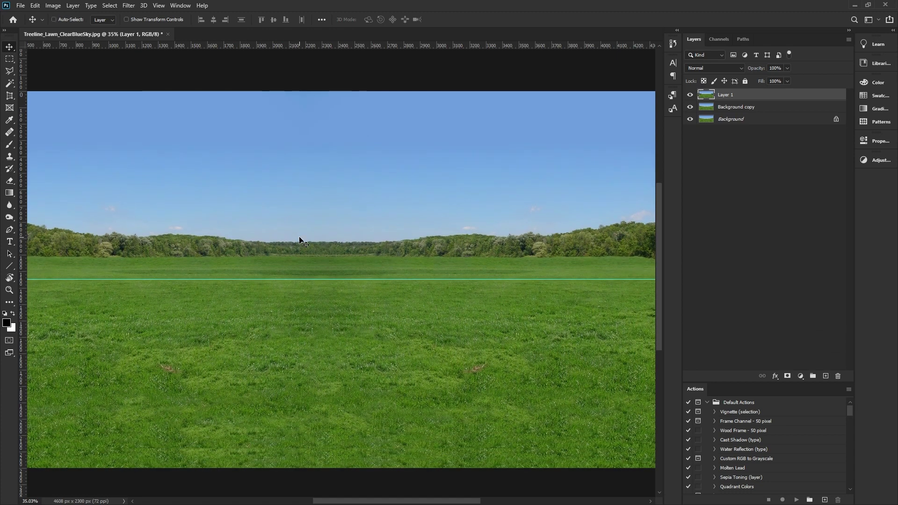
Step: Mark the central treeline and grass of the raised image with a rectangular selection
{"action": "key", "text": "m"}
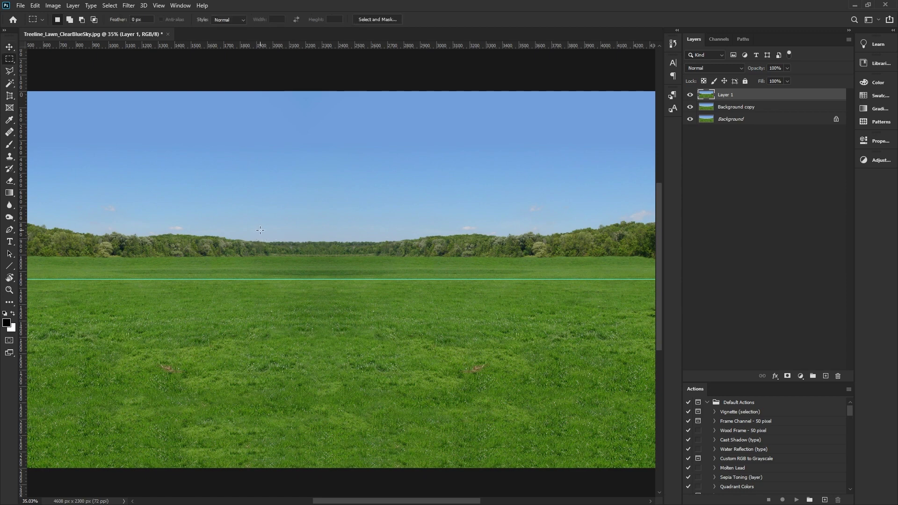
{"action": "left_click_drag", "start_coordinate": [265, 232], "coordinate": [404, 317]}
{"action": "scroll", "coordinate": [365, 270], "scroll_direction": "down", "scroll_amount": 4, "text": "alt"}
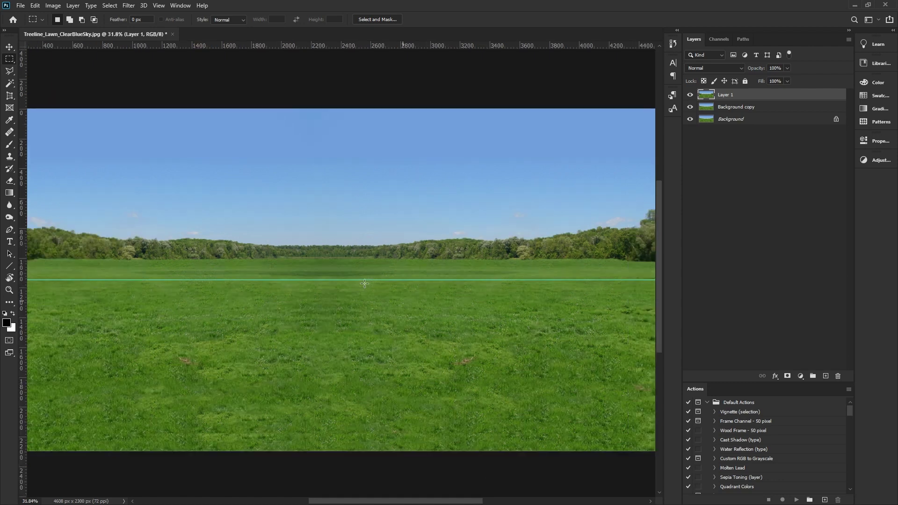
Step: Move Layer 1 down so its horizon lines up with the centre guide
{"action": "key", "text": "v"}
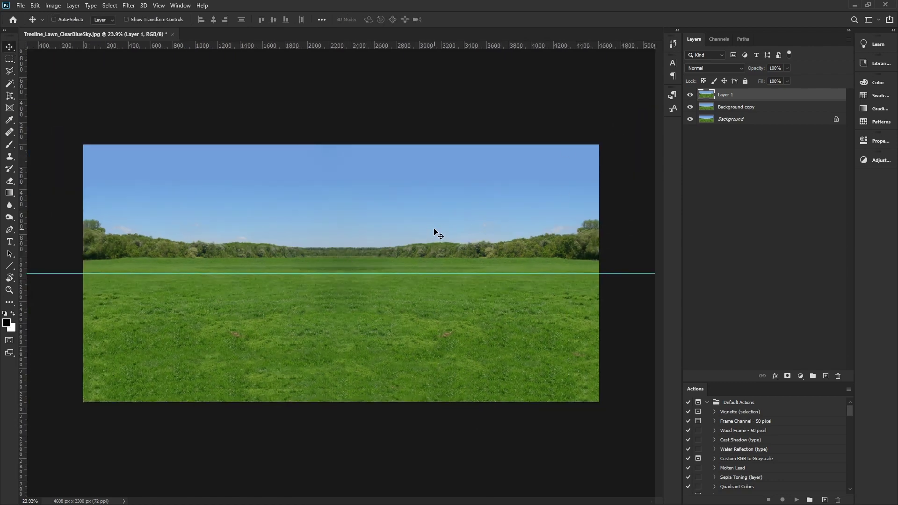
{"action": "left_click_drag", "start_coordinate": [435, 232], "coordinate": [439, 247]}
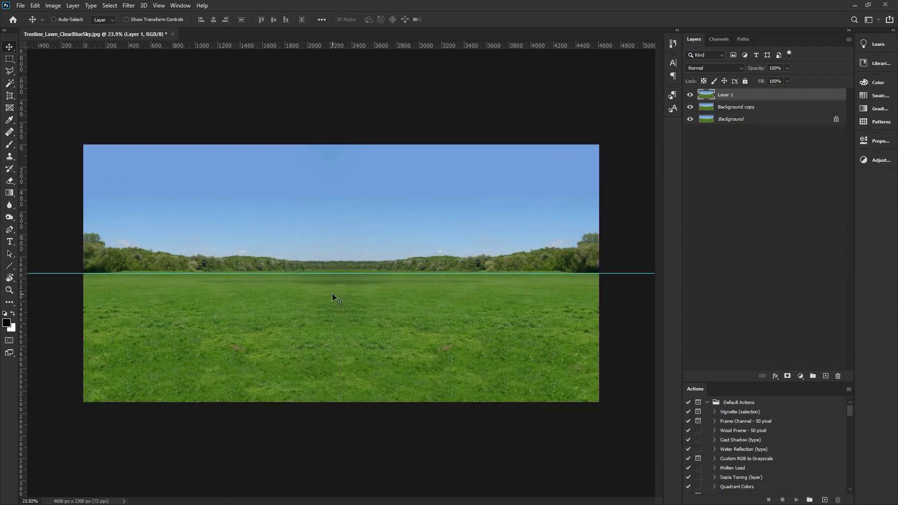
{"action": "left_click_drag", "start_coordinate": [332, 293], "coordinate": [340, 307]}
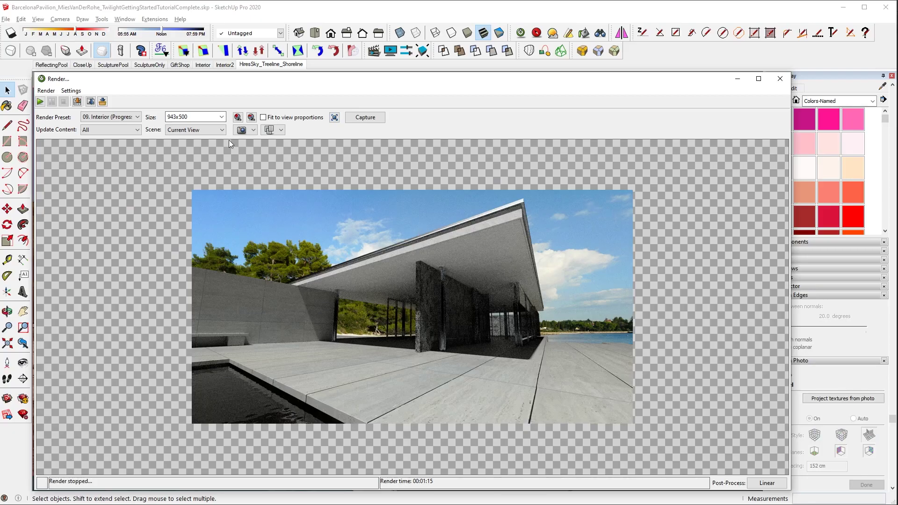
Step: Back in SketchUp, set the environment's background image to Treeline_Lawn_ClearBlueSky.jpg and restart the render
{"action": "left_click", "coordinate": [553, 33]}
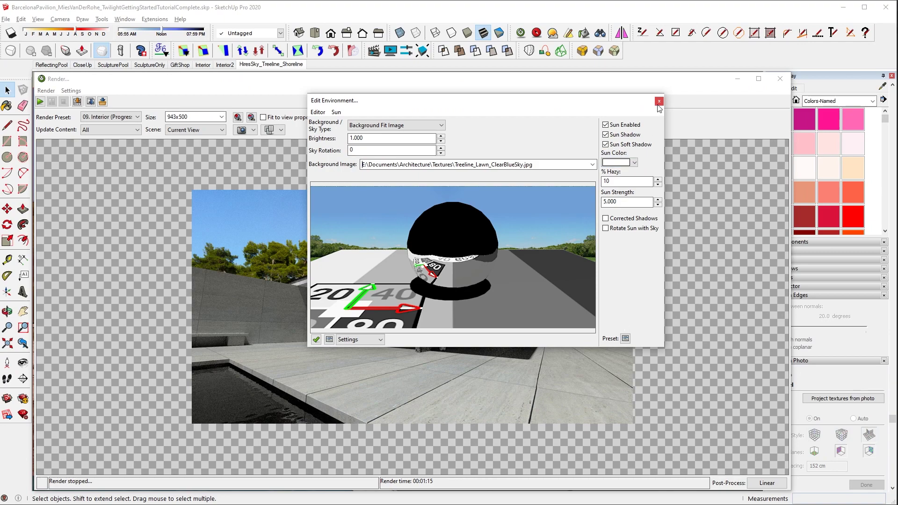
{"action": "left_click", "coordinate": [659, 102]}
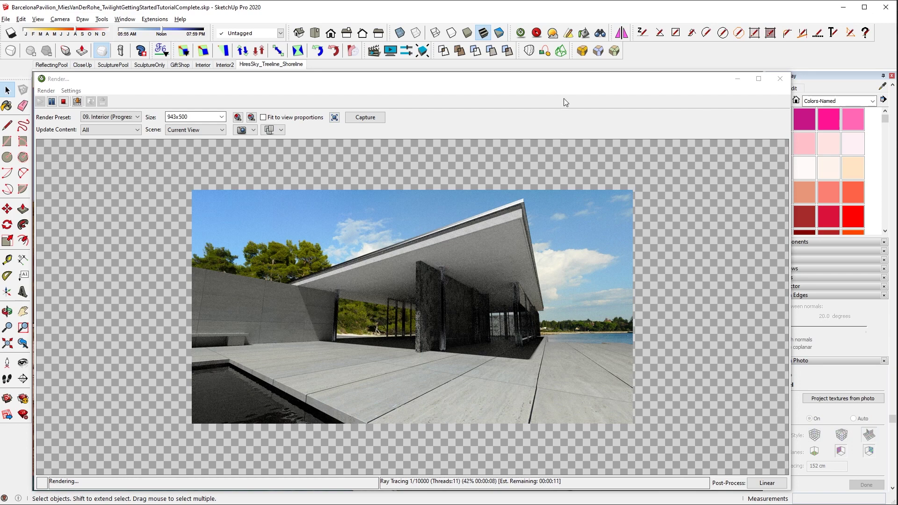
Step: Change the environment's background type to Spherical Sky and close the environment editor
{"action": "left_click", "coordinate": [553, 32]}
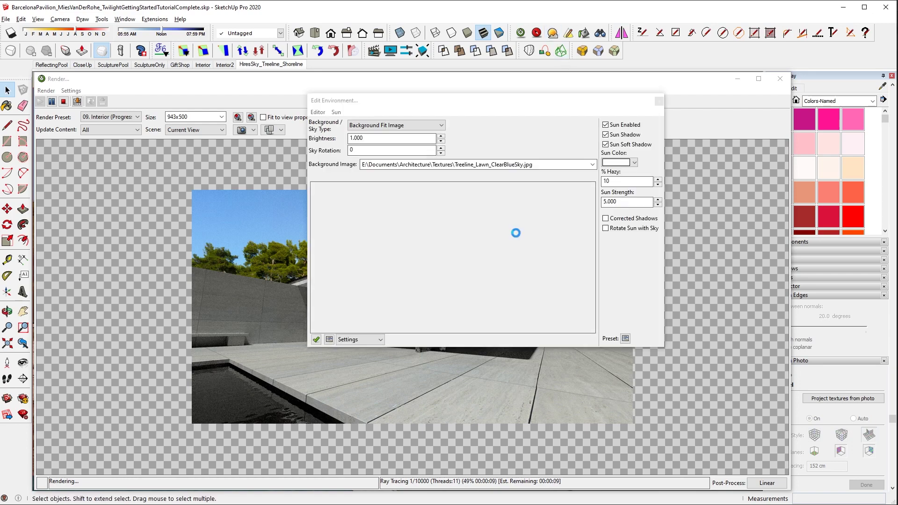
{"action": "left_click", "coordinate": [420, 130]}
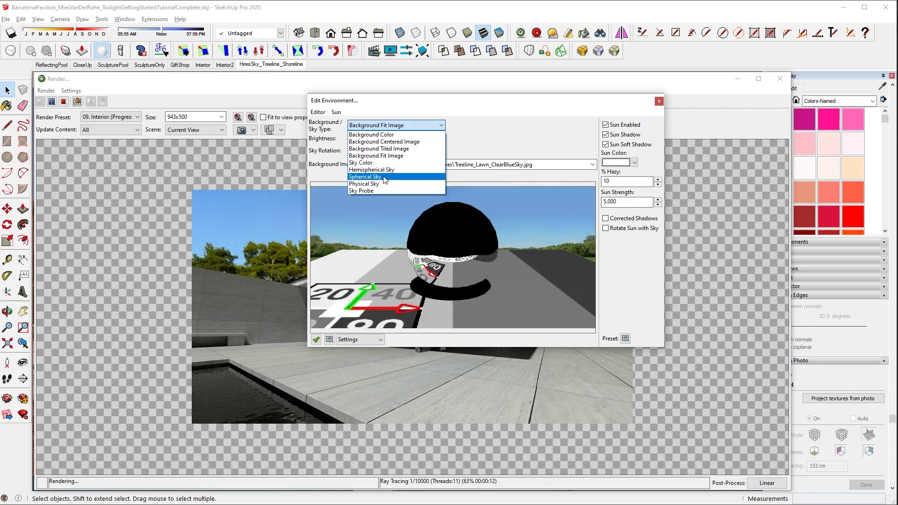
{"action": "left_click", "coordinate": [383, 177]}
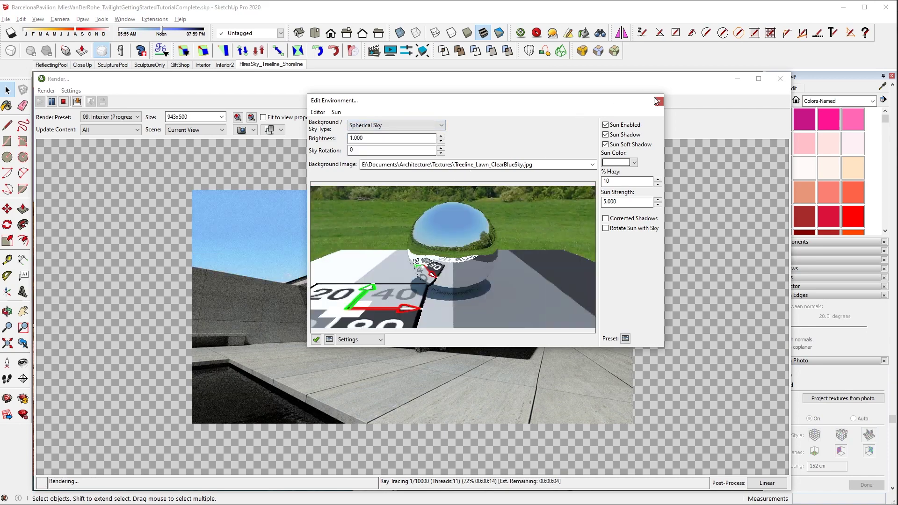
{"action": "left_click", "coordinate": [659, 101]}
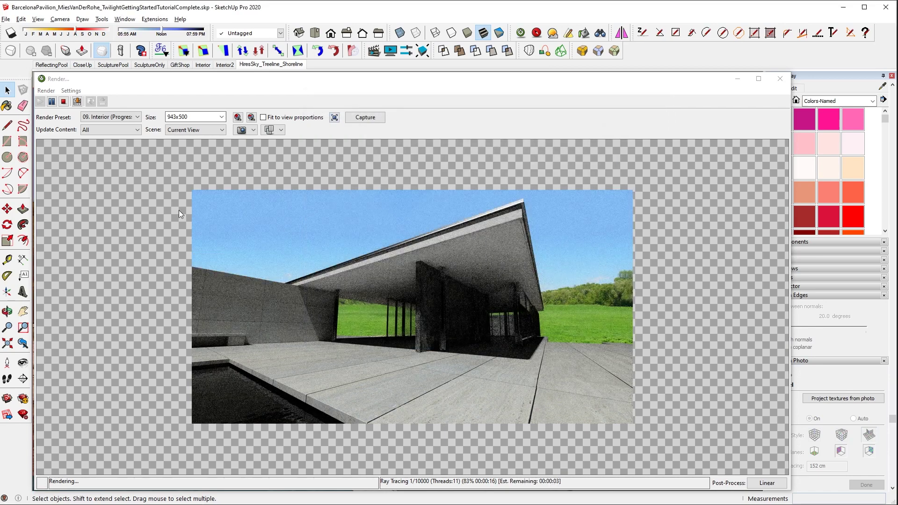
Step: Stop the current render and start a new one with the Spherical Sky background, without saving the previous image
{"action": "left_click", "coordinate": [63, 101]}
{"action": "left_click", "coordinate": [346, 266]}
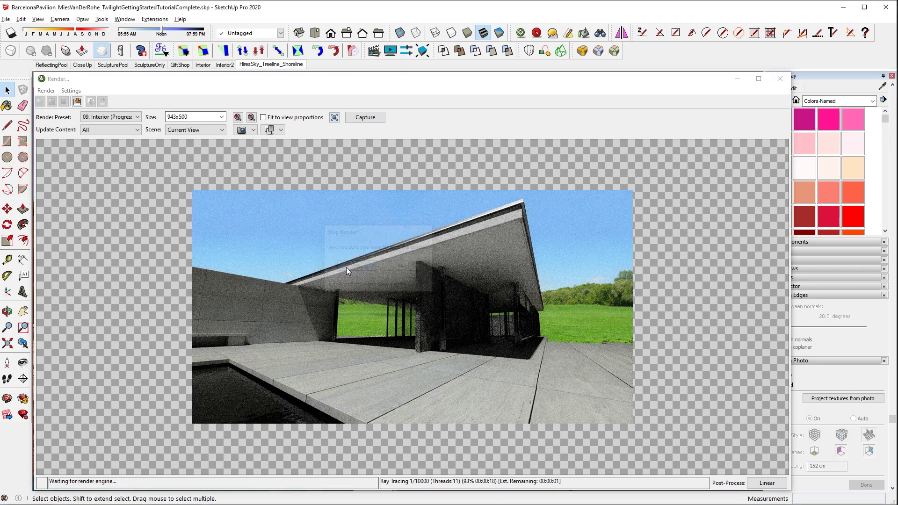
{"action": "left_click", "coordinate": [41, 102]}
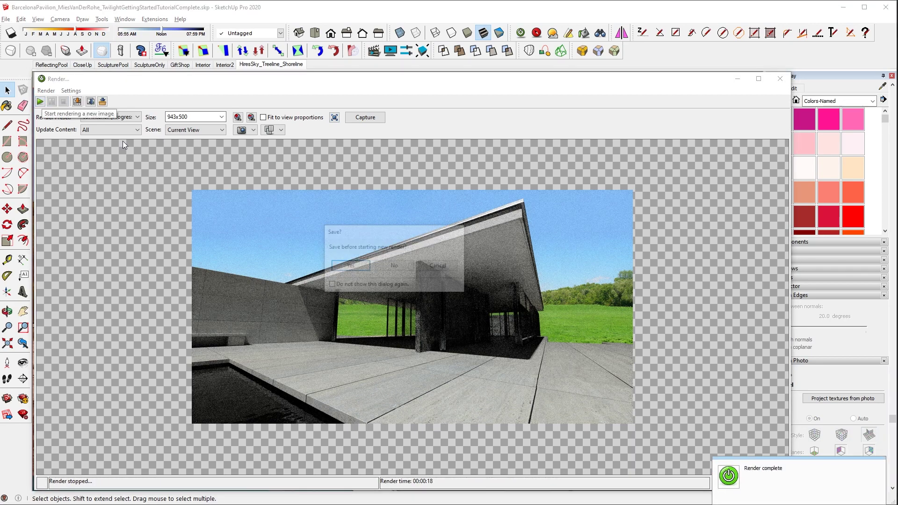
{"action": "left_click", "coordinate": [391, 265]}
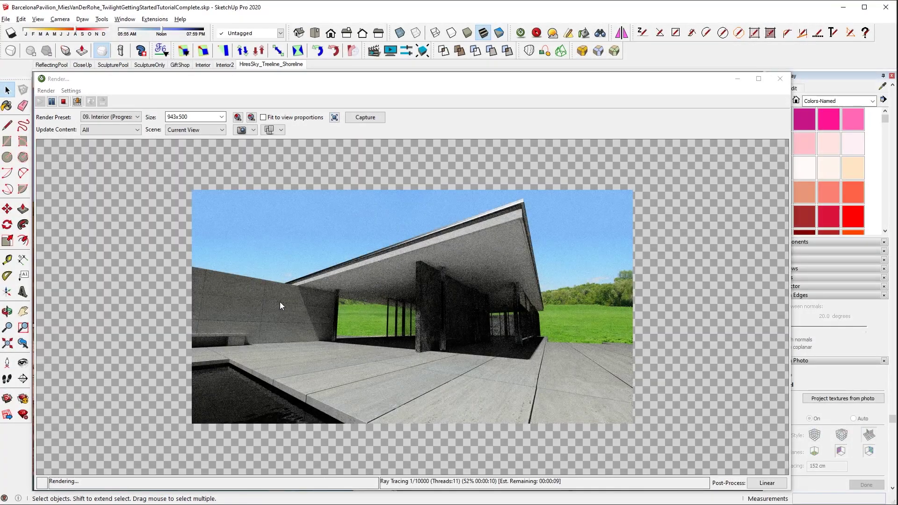
{"action": "right_click", "coordinate": [281, 303]}
{"action": "left_click", "coordinate": [309, 329]}
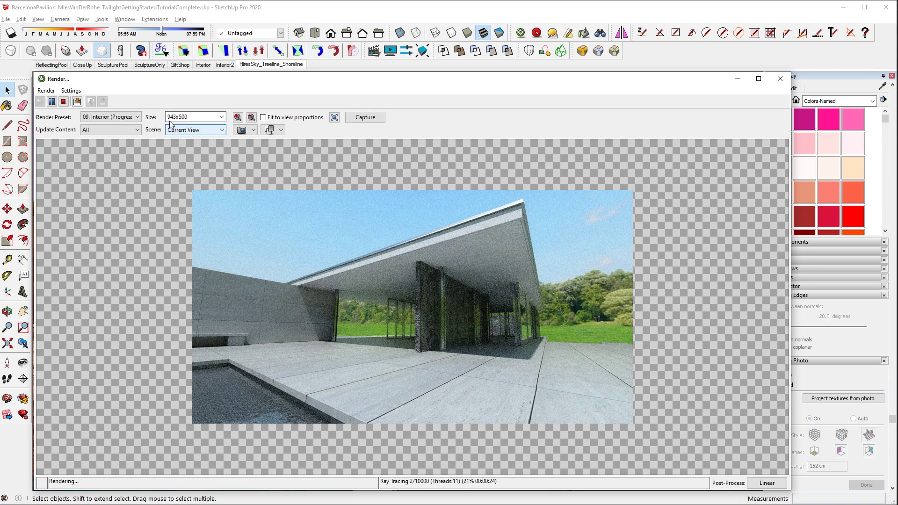
Step: Stop the running Spherical Sky render of the pavilion
{"action": "left_click", "coordinate": [187, 117]}
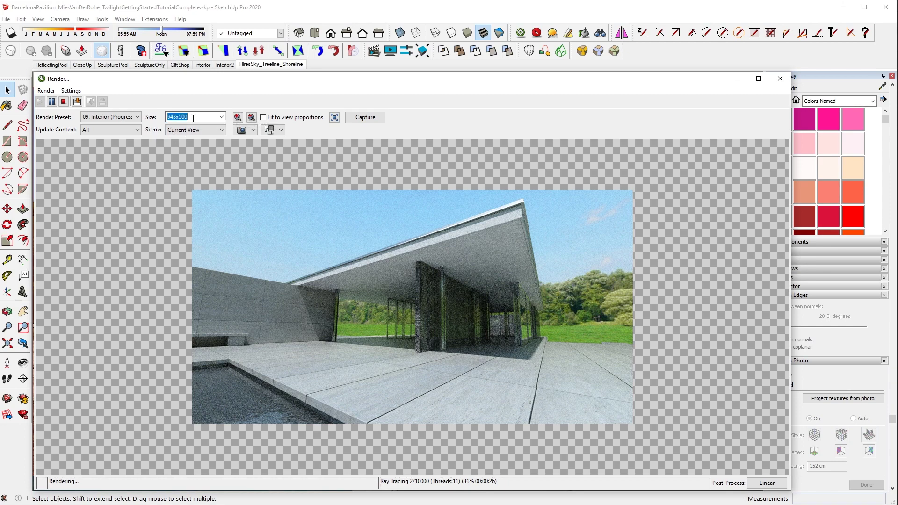
{"action": "left_click", "coordinate": [528, 328]}
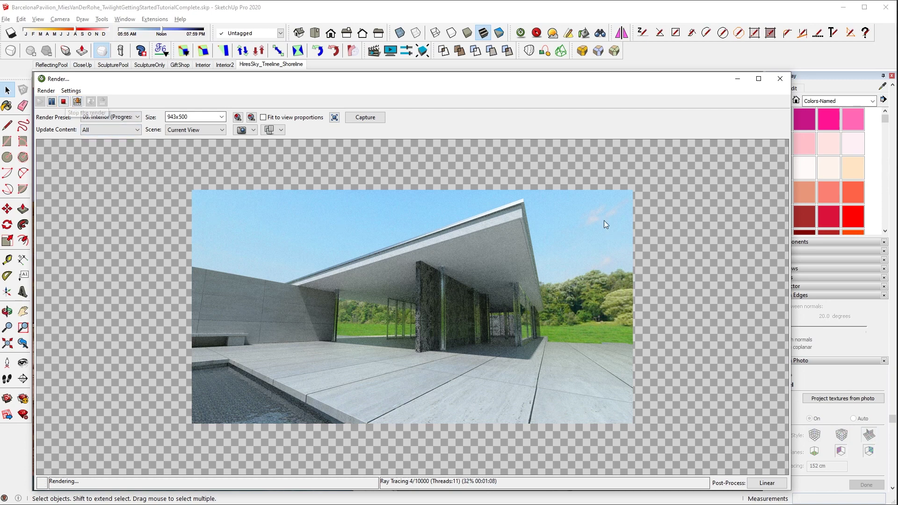
{"action": "left_click", "coordinate": [63, 102]}
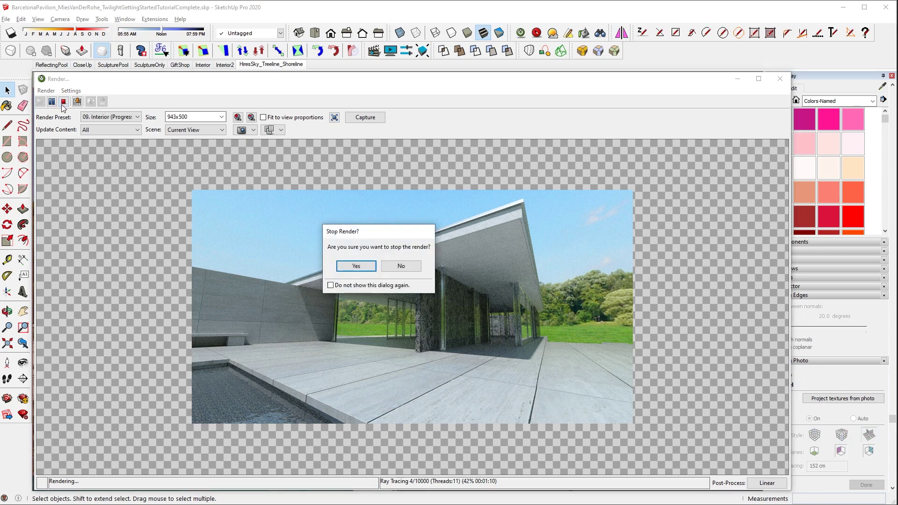
{"action": "left_click", "coordinate": [359, 266]}
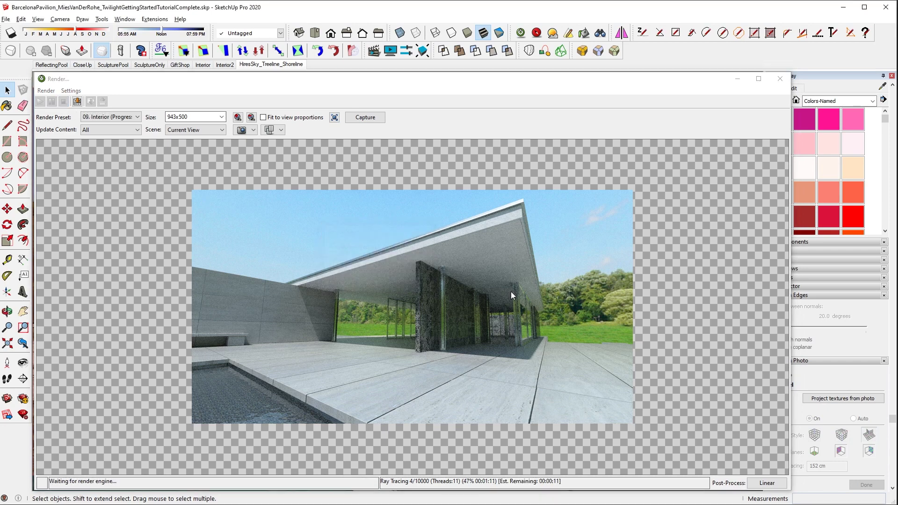
Step: Review the available background types in the environment editor, keep Spherical Sky and close the editor
{"action": "left_click", "coordinate": [552, 33]}
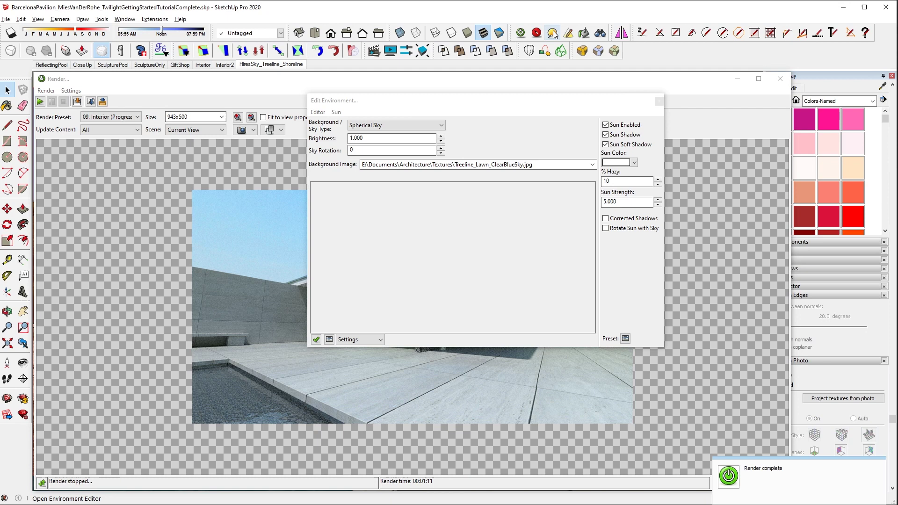
{"action": "left_click", "coordinate": [404, 126]}
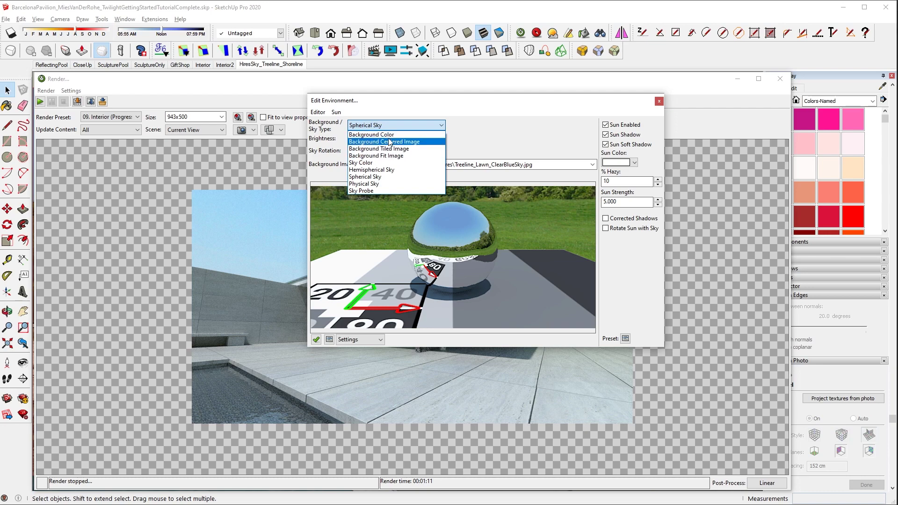
{"action": "left_click", "coordinate": [547, 125]}
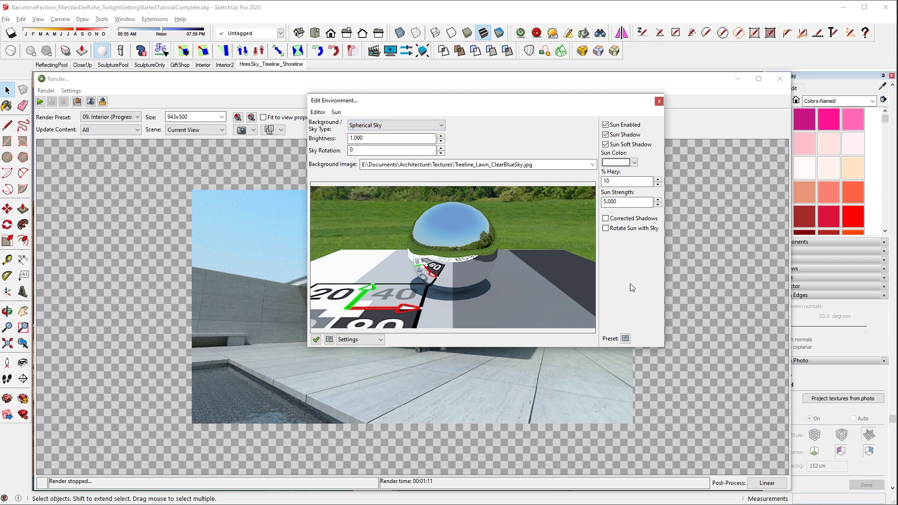
{"action": "left_click", "coordinate": [660, 101]}
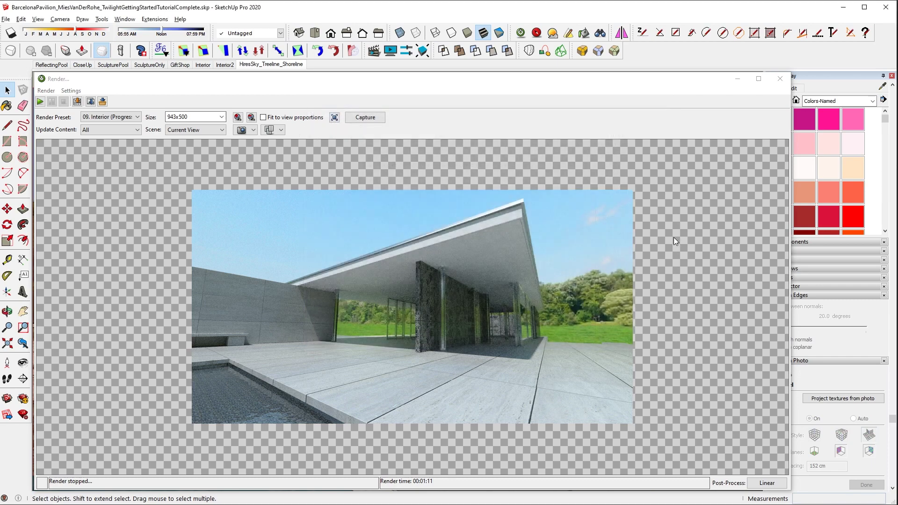